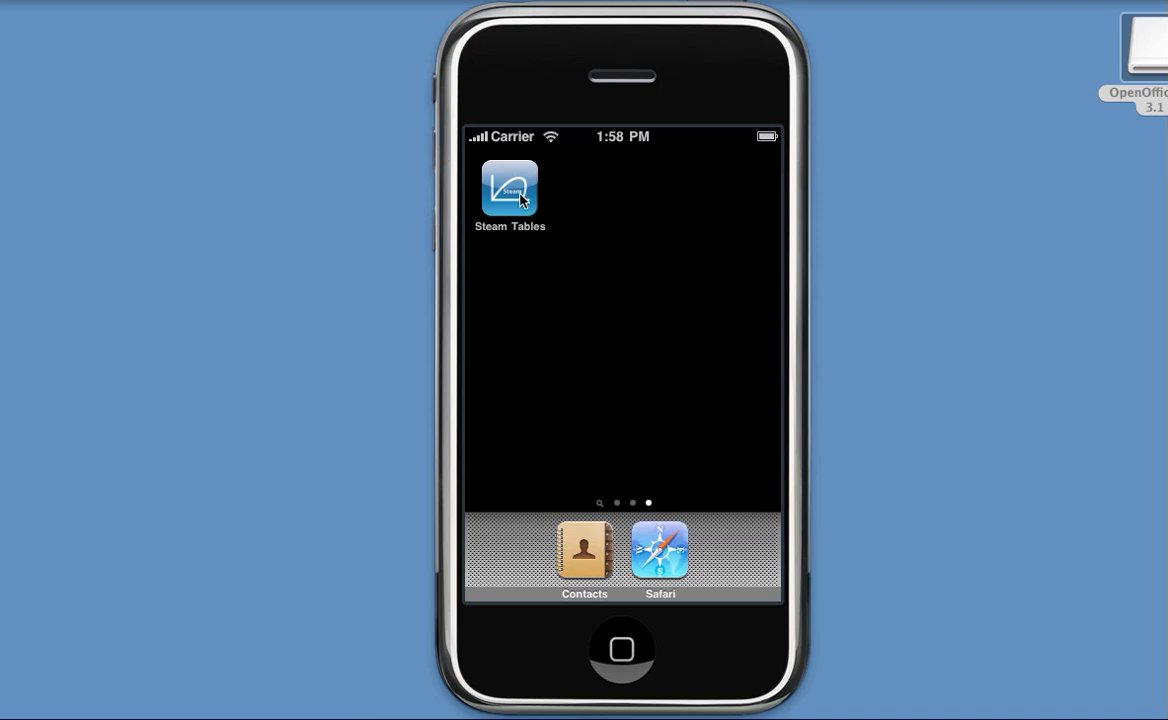
- Launch Steam Tables, look at the Global Settings and Help screens, then return to the Steam Tables list
click(520, 199)
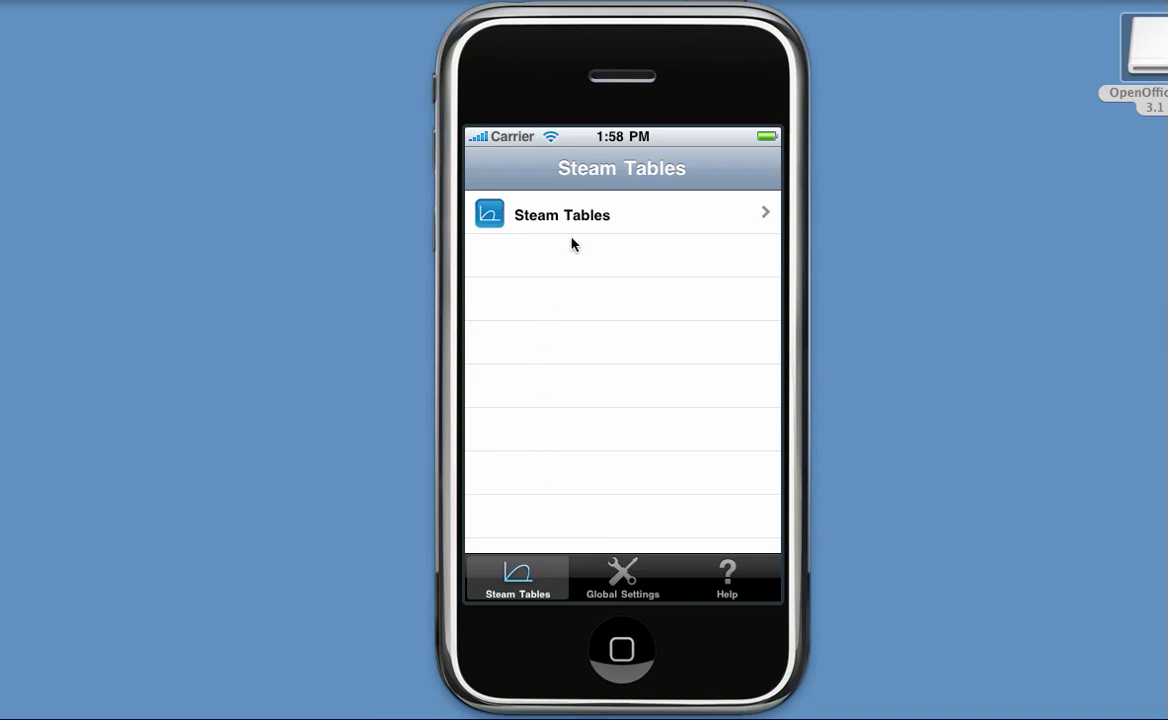
click(603, 570)
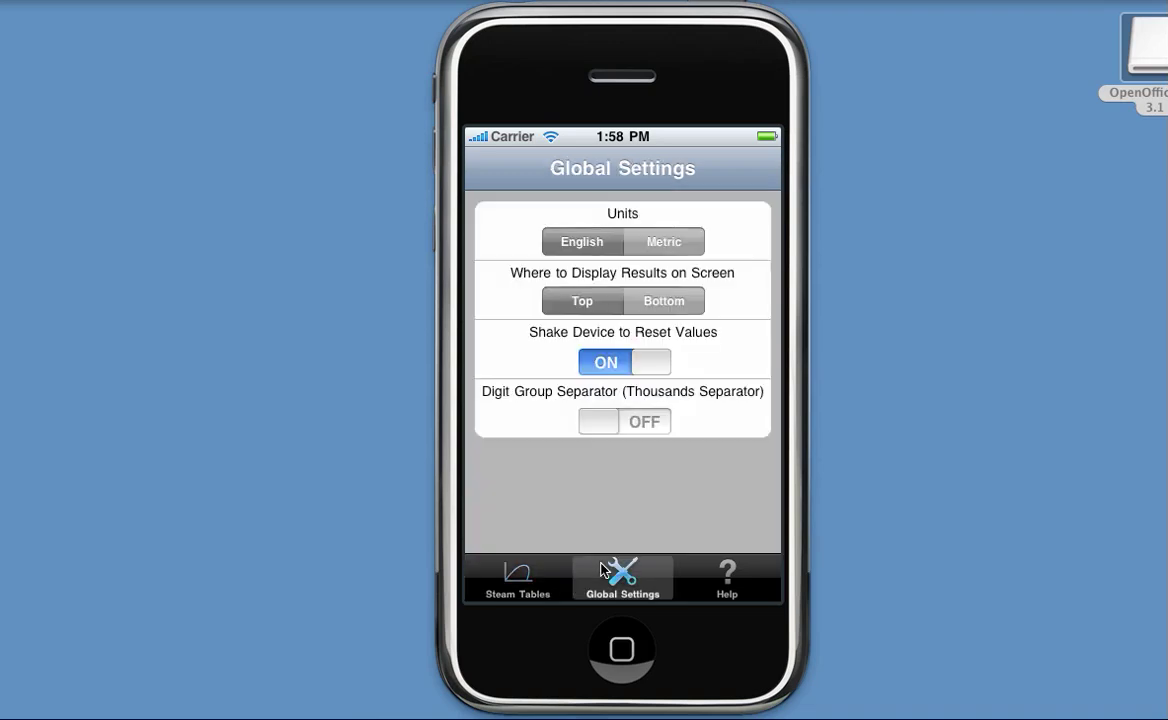
click(727, 585)
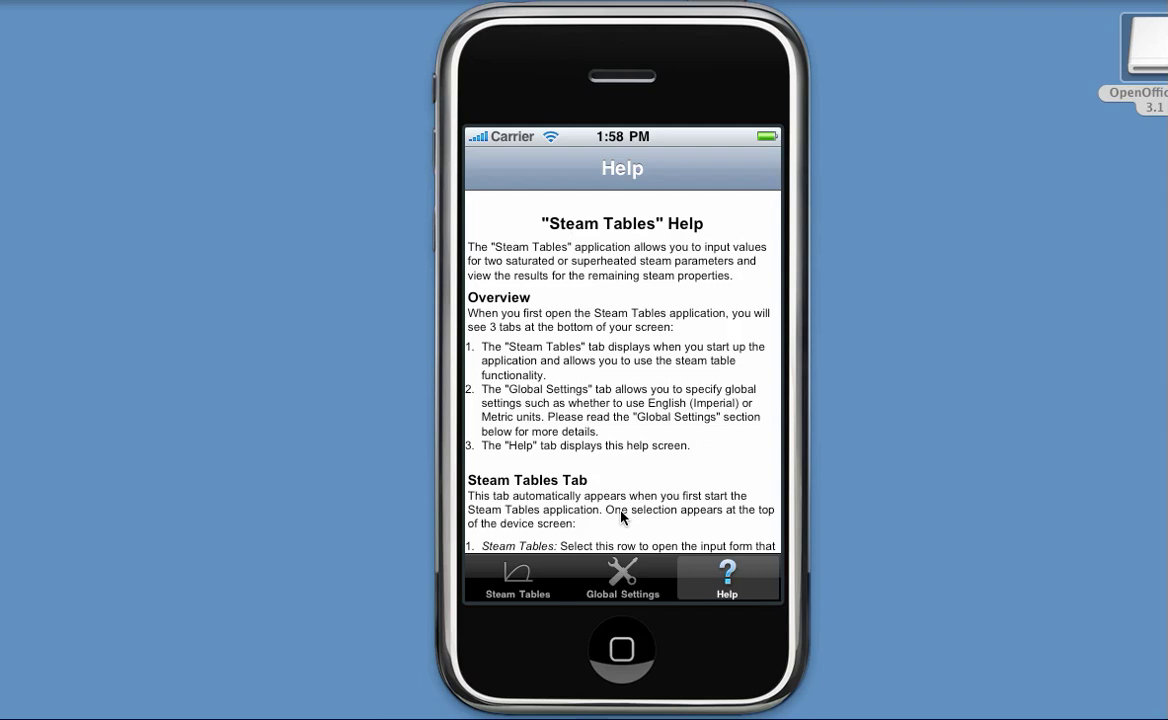
click(510, 590)
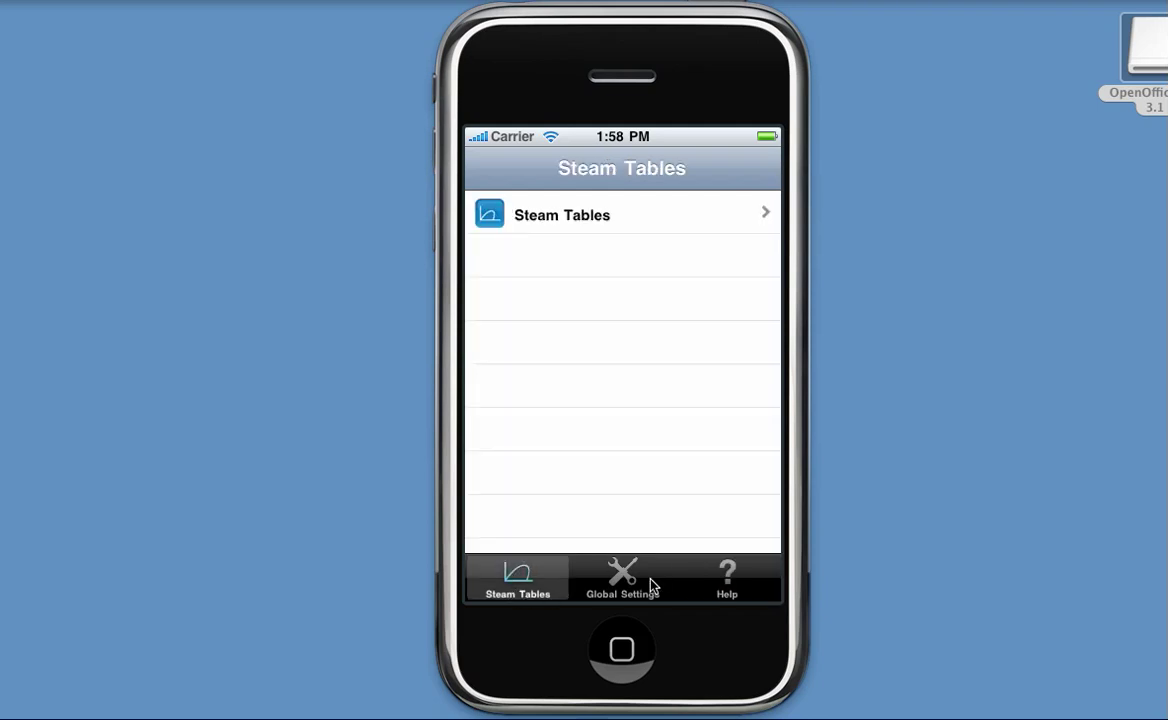
- Open the steam calculator and toggle between Superheated and Saturated inputs, ending on Saturated
click(634, 226)
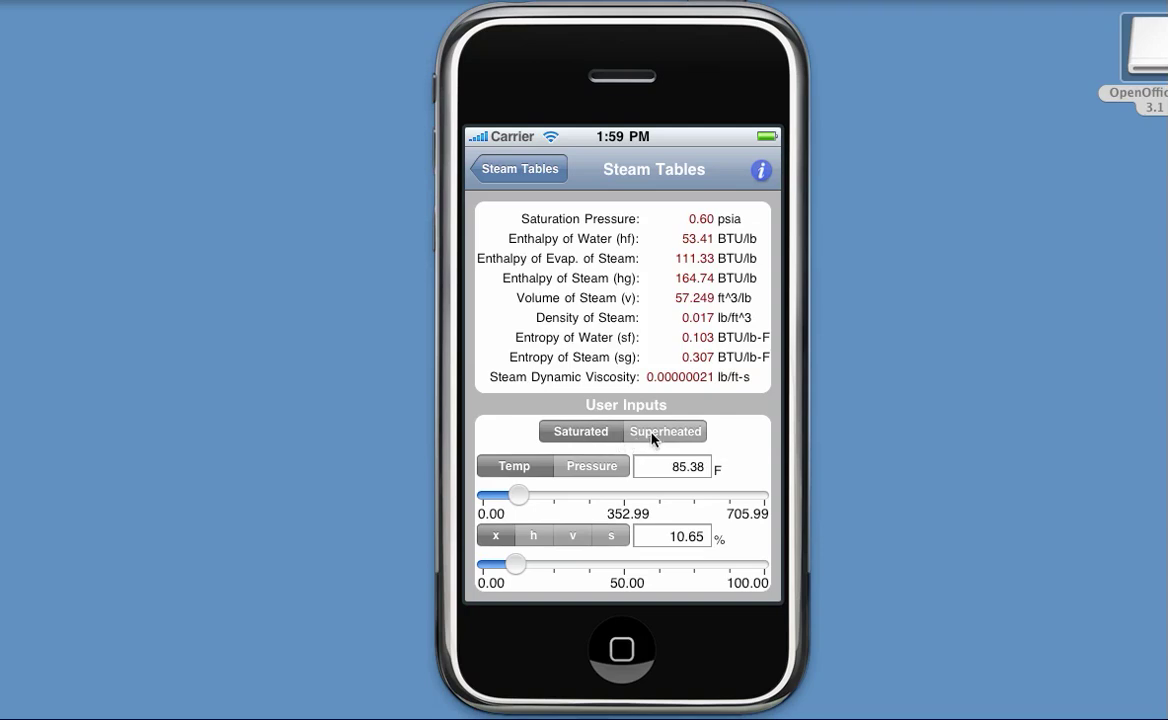
click(651, 438)
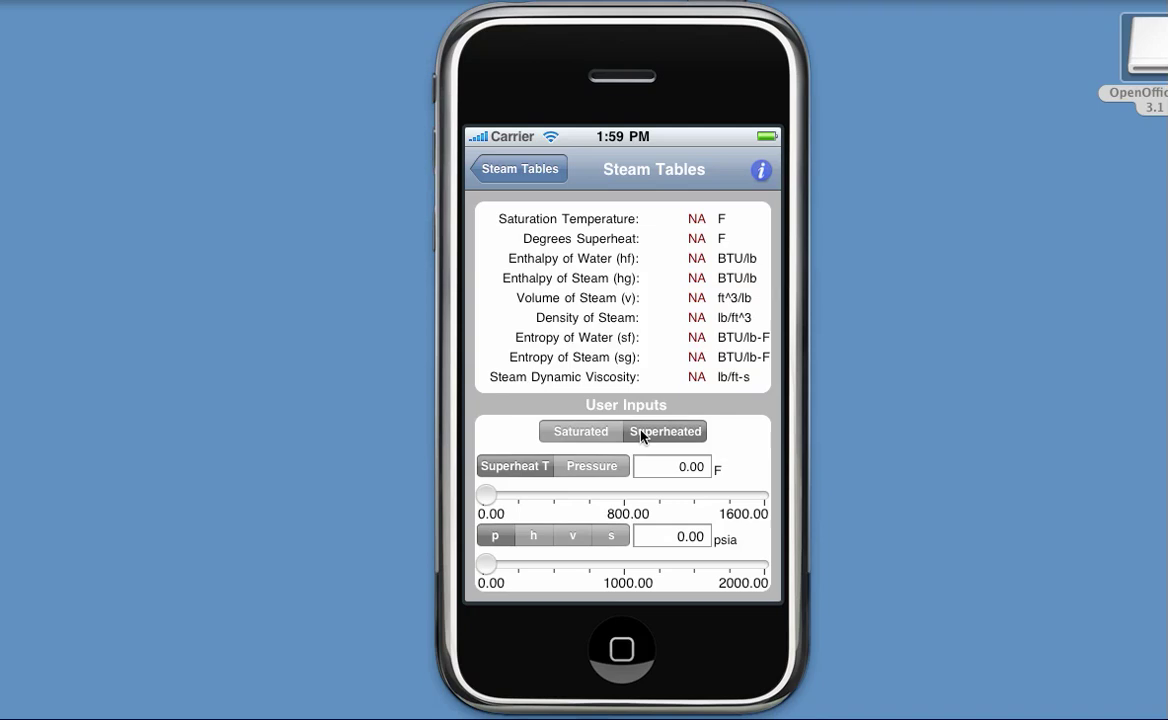
click(581, 433)
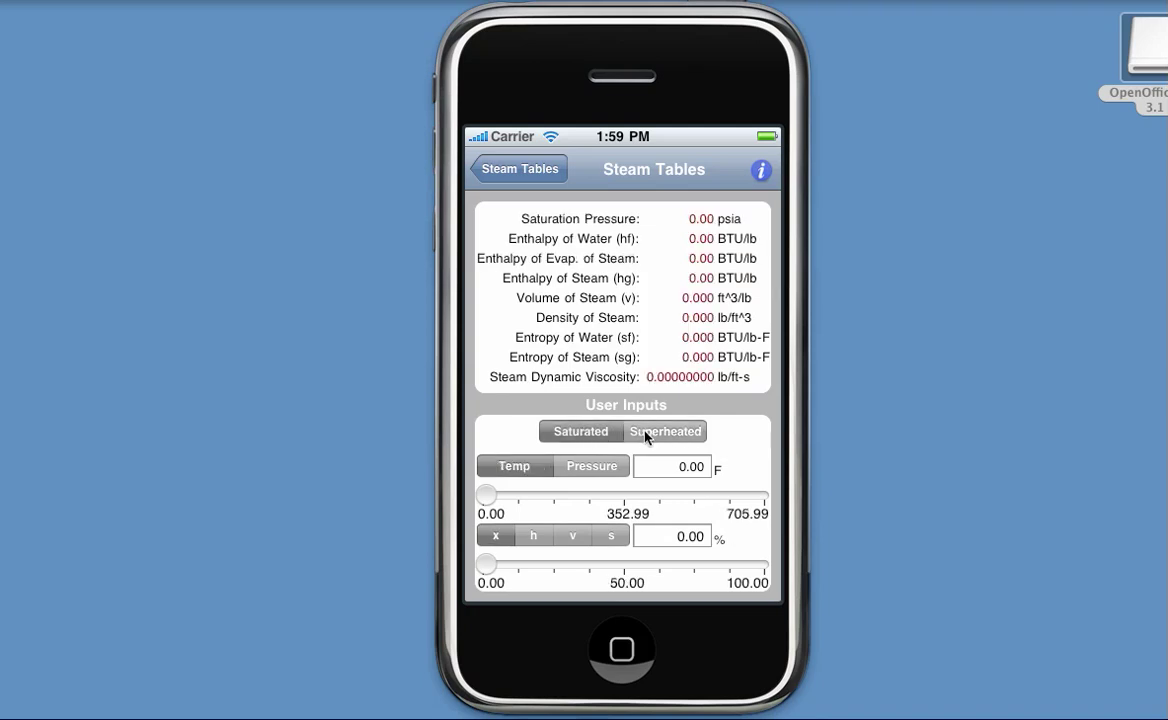
click(645, 436)
click(581, 433)
click(636, 437)
click(598, 434)
click(648, 440)
click(590, 435)
- Try Pressure, then Temp, and h, v, s, then x, ending on temperature and quality inputs
click(613, 472)
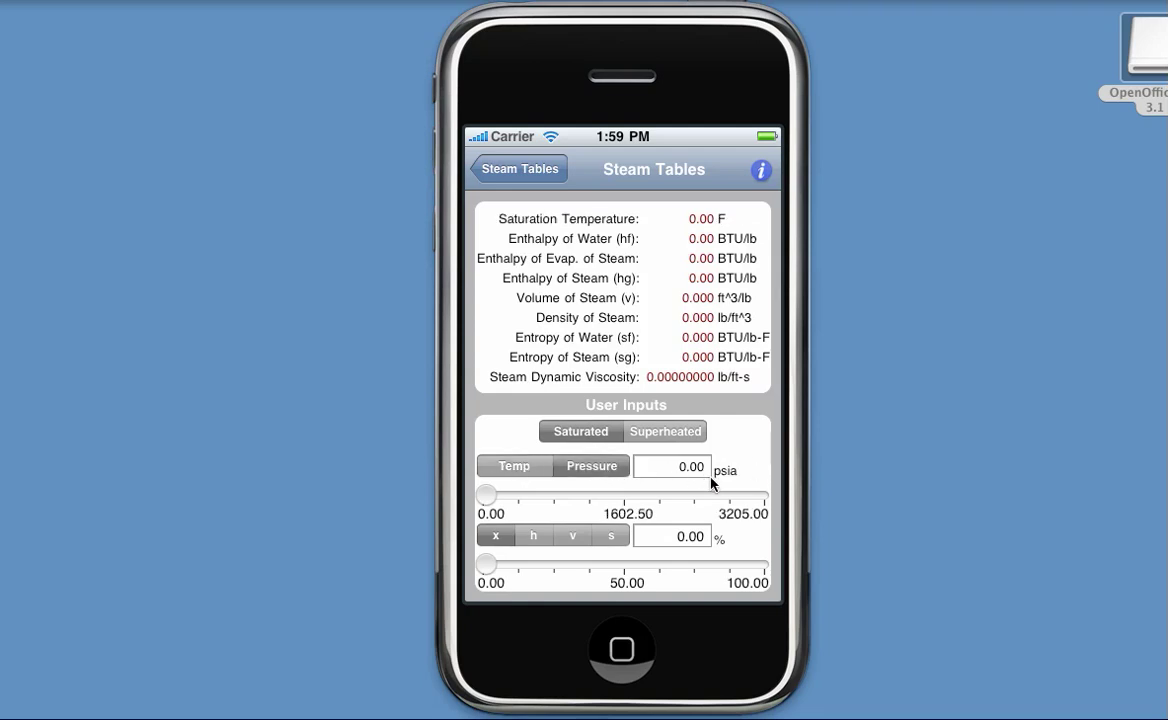
click(537, 477)
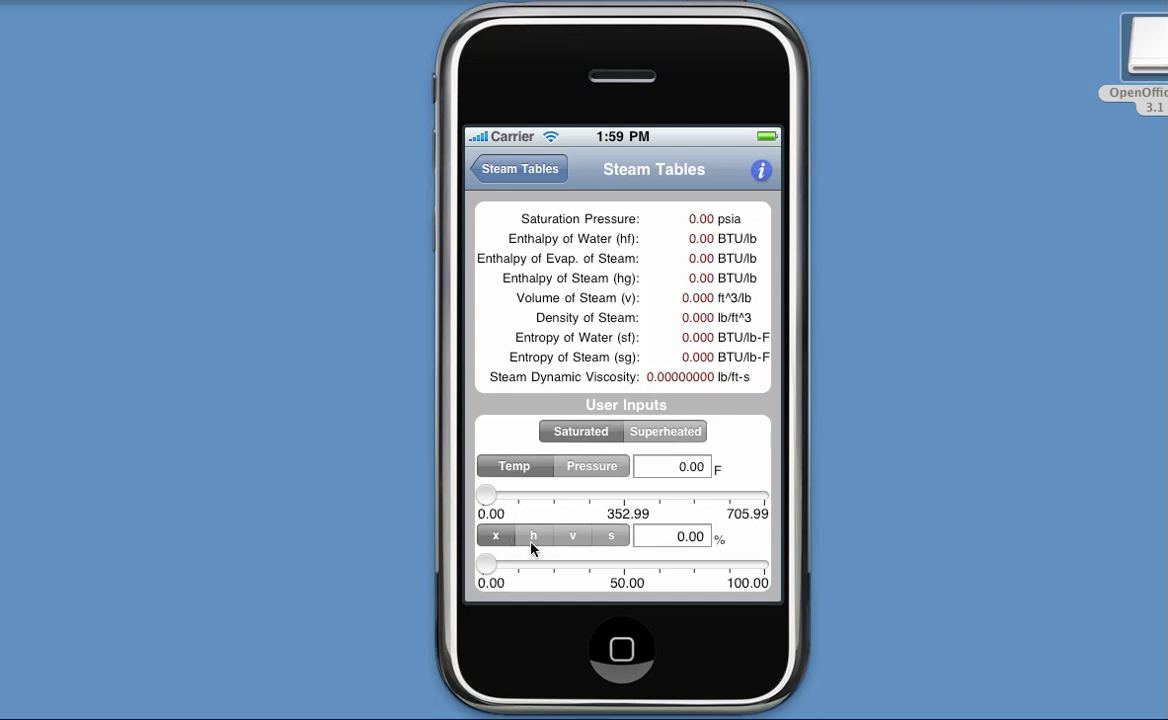
click(533, 537)
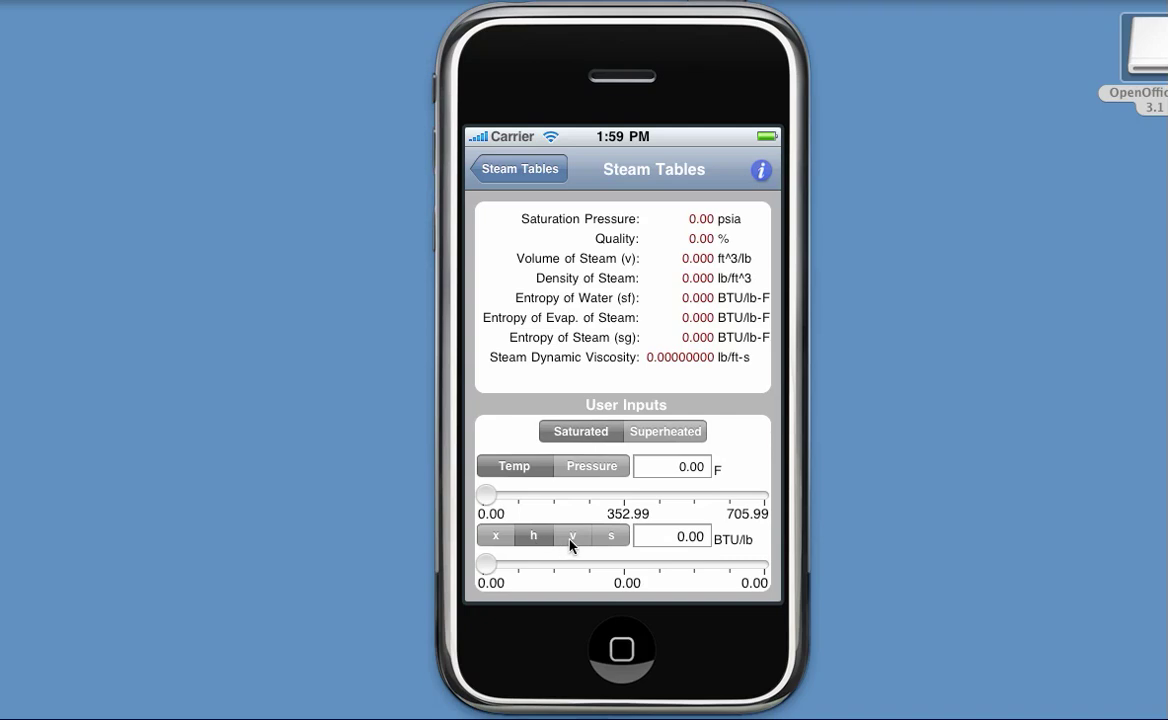
click(572, 540)
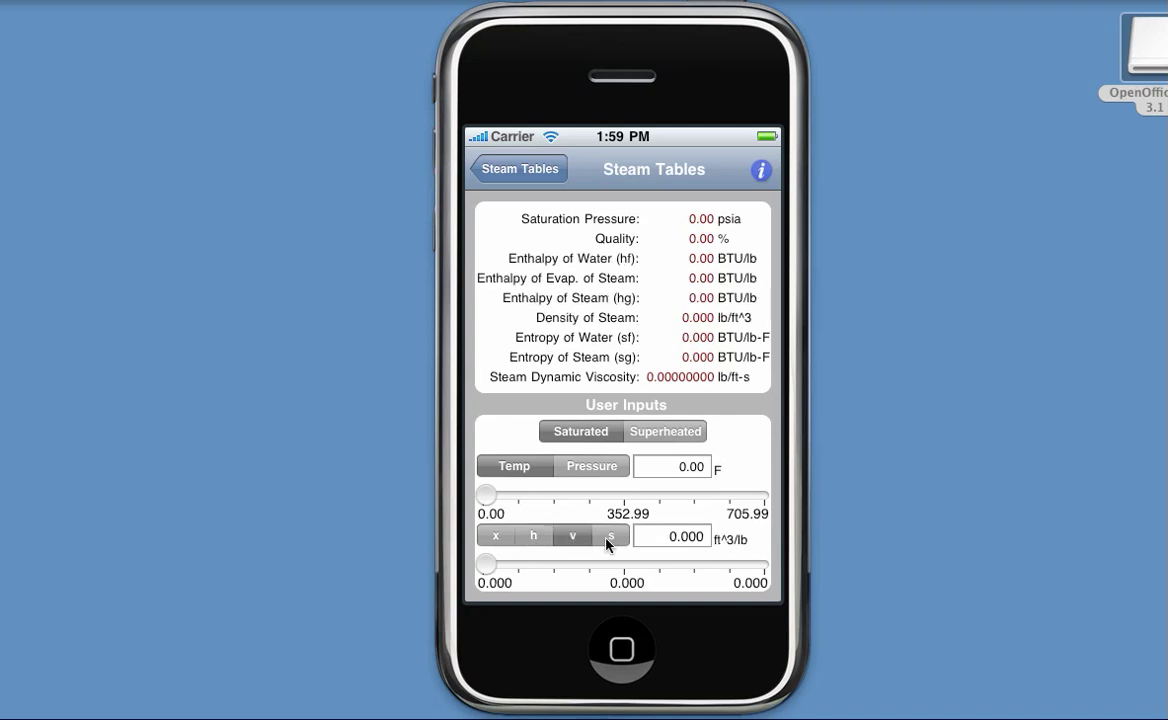
click(607, 538)
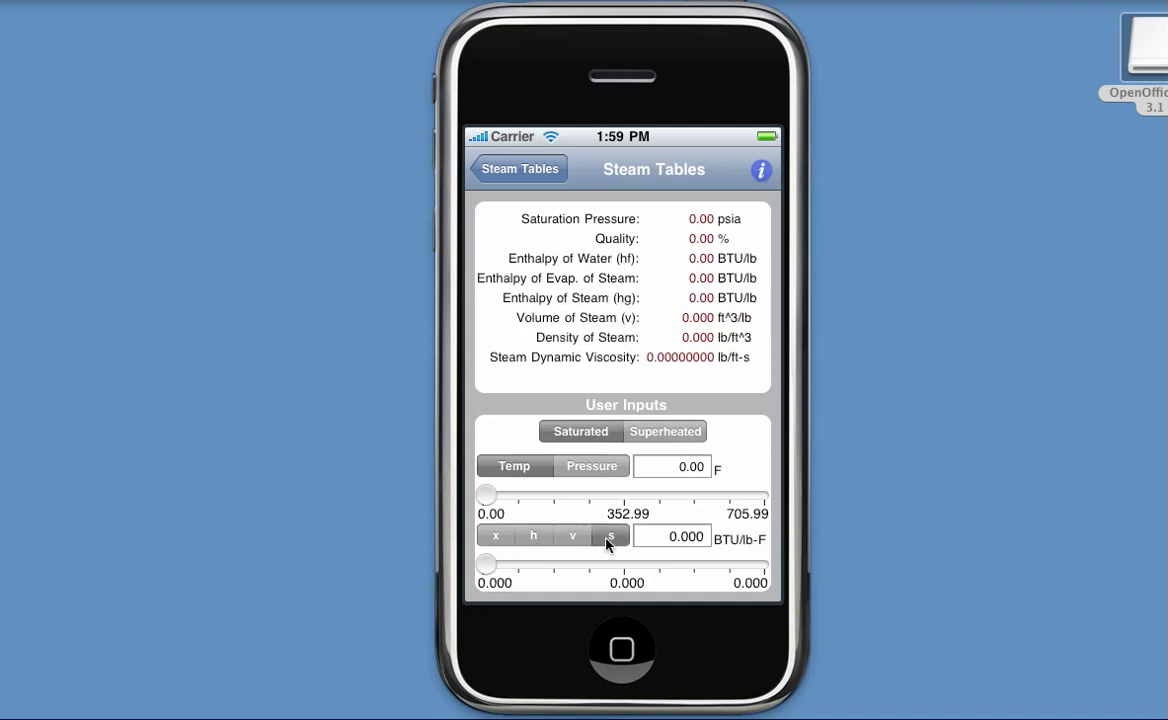
click(492, 539)
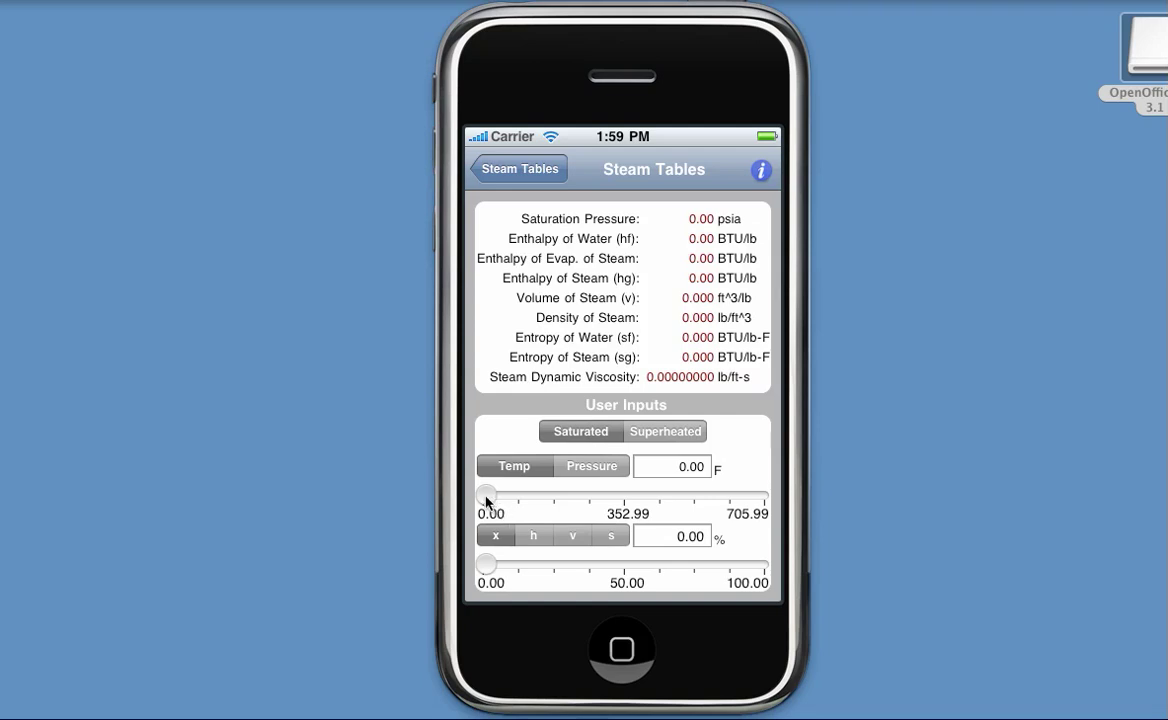
- Set saturated steam to 215.37 F and 26.90% quality, giving 15.71 psia
drag(486, 501, 535, 496)
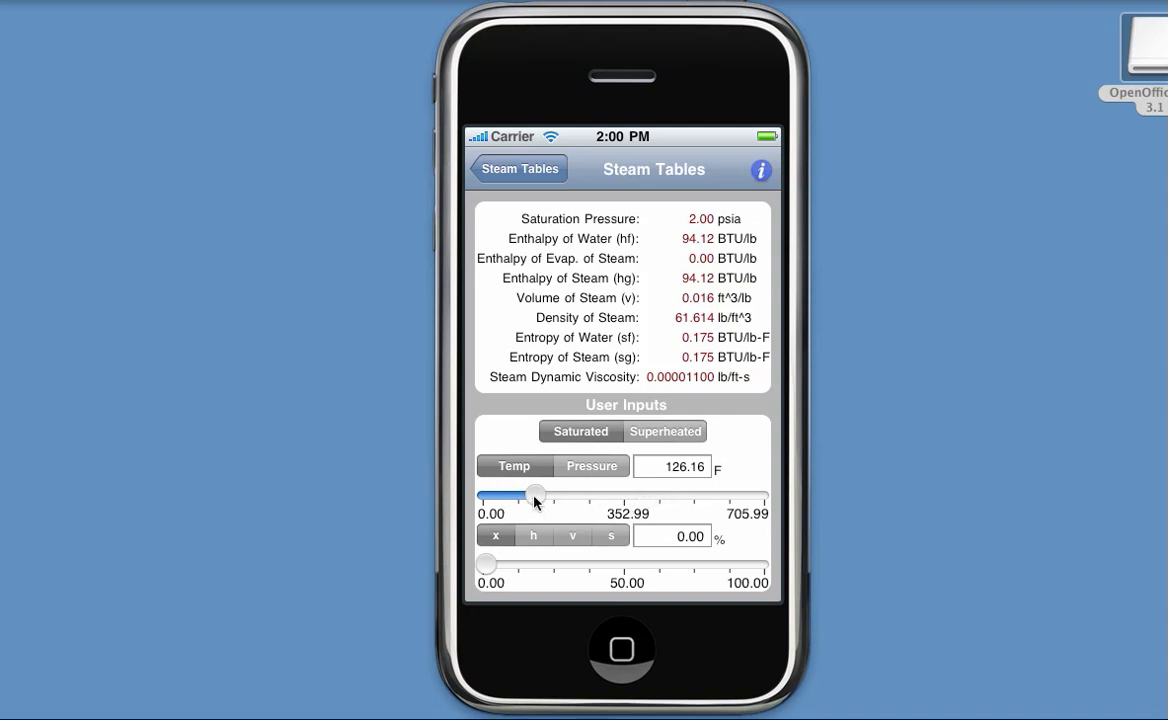
drag(534, 497, 569, 498)
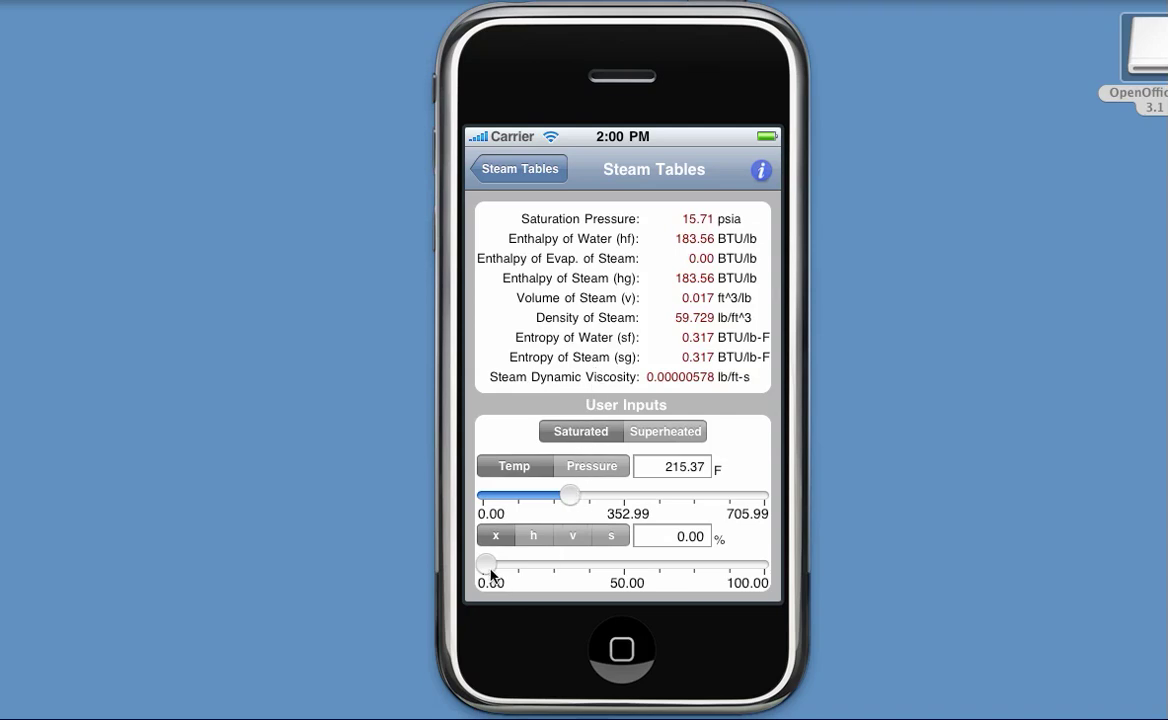
drag(484, 570, 553, 557)
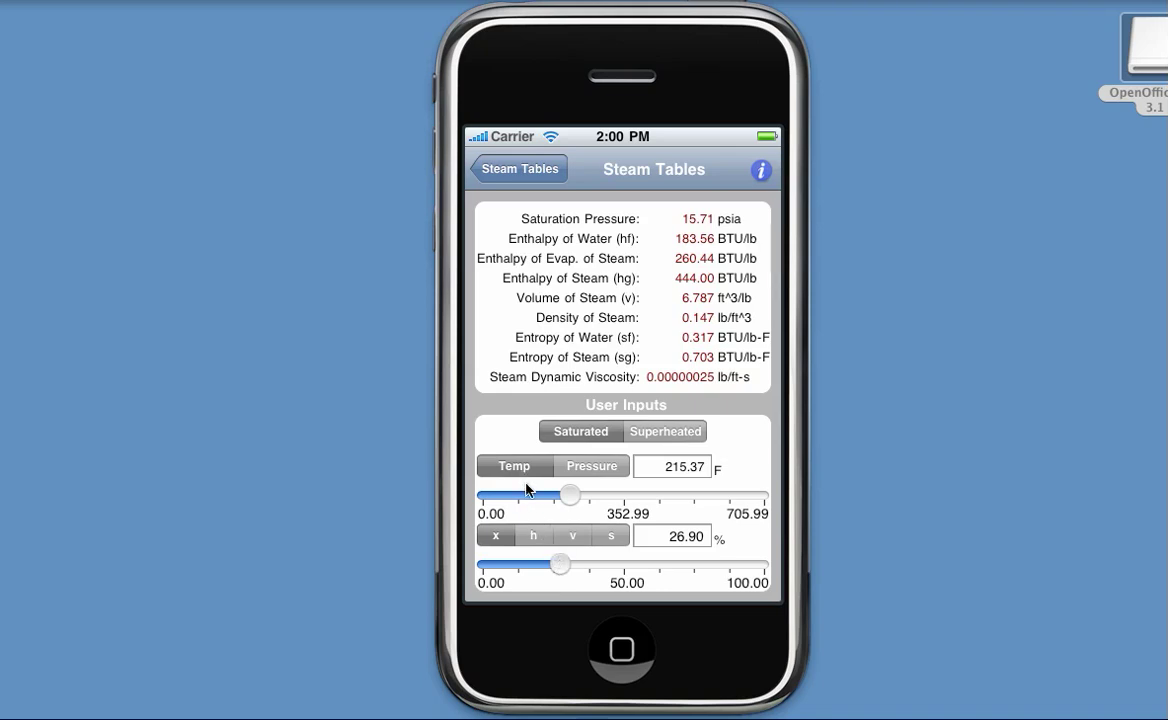
- Try enthalpy at 485.90 BTU/lb, then specific volume, then entropy at 0.750 BTU/lb-F
click(535, 540)
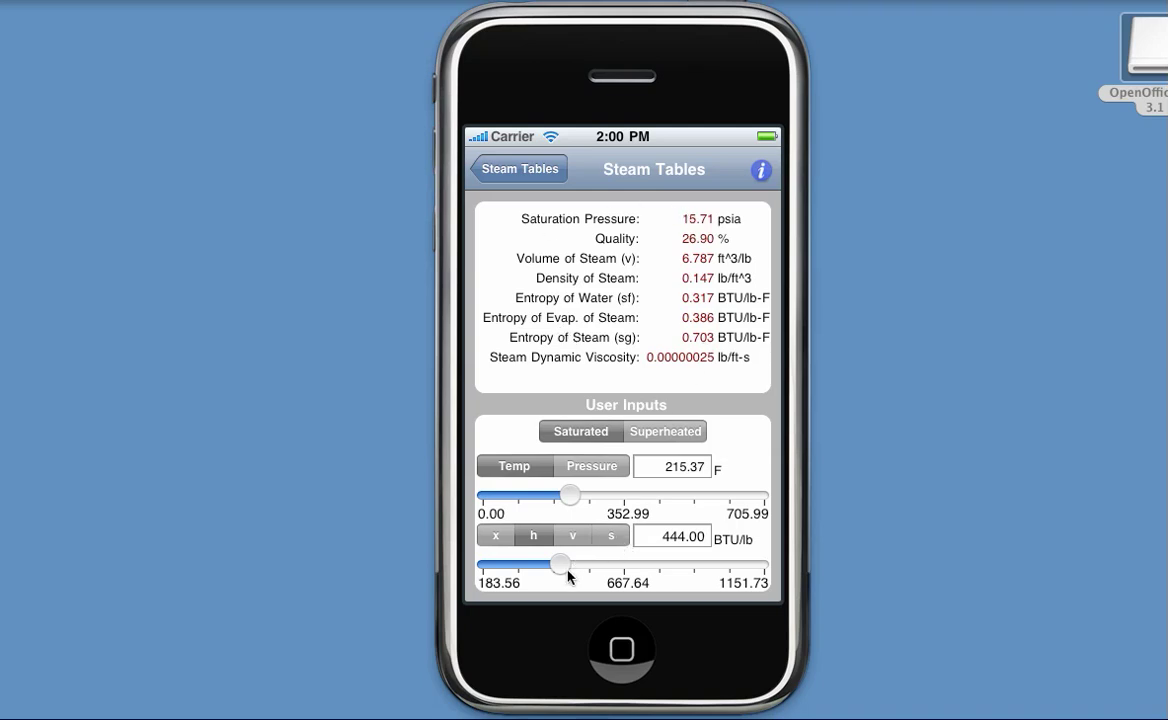
mouse_move(563, 567)
mouse_down()
mouse_move(585, 566)
mouse_move(559, 577)
mouse_move(575, 570)
mouse_up()
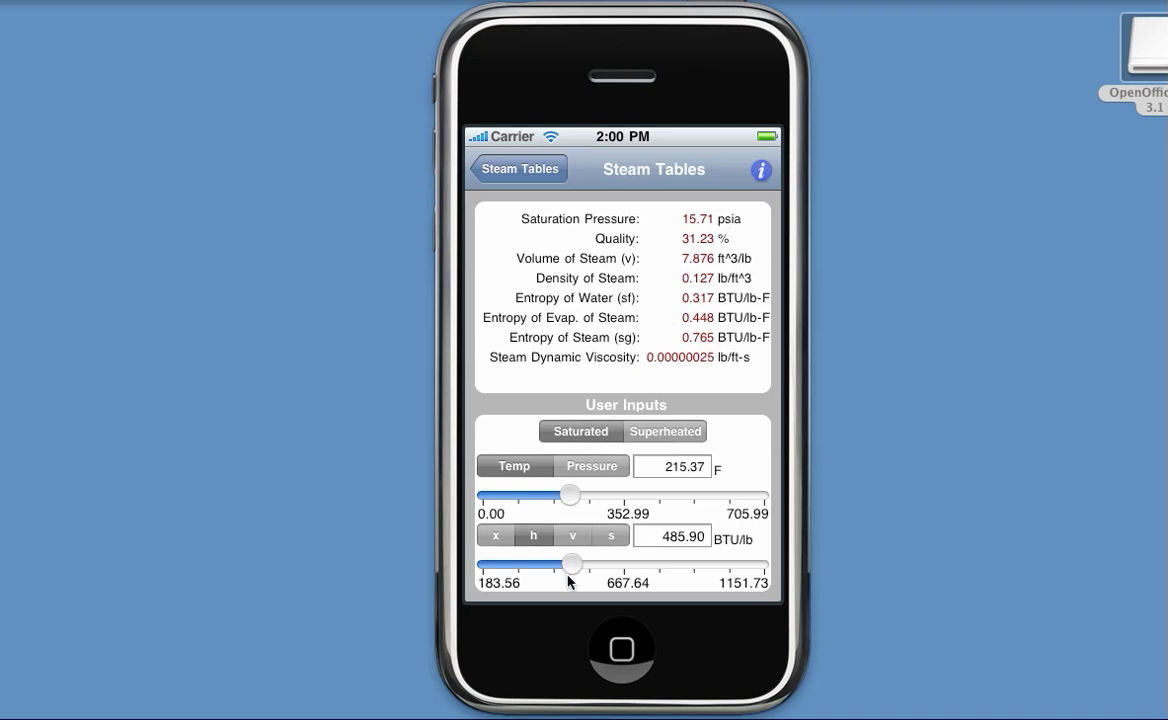
click(573, 537)
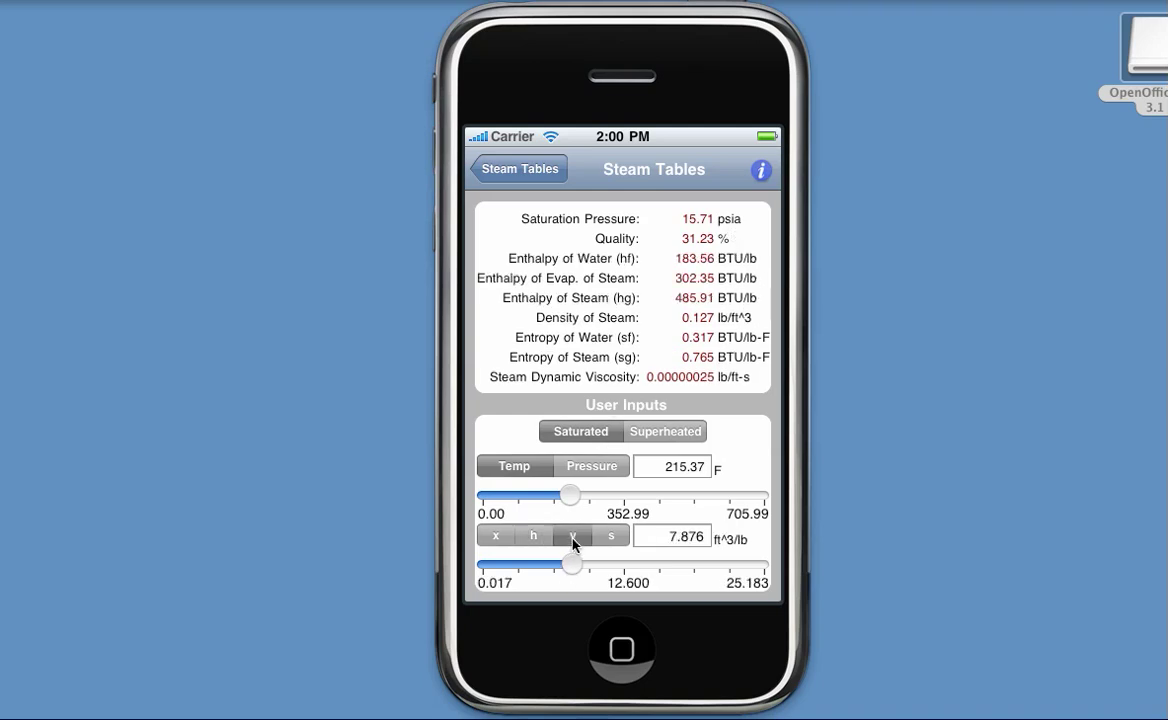
click(599, 538)
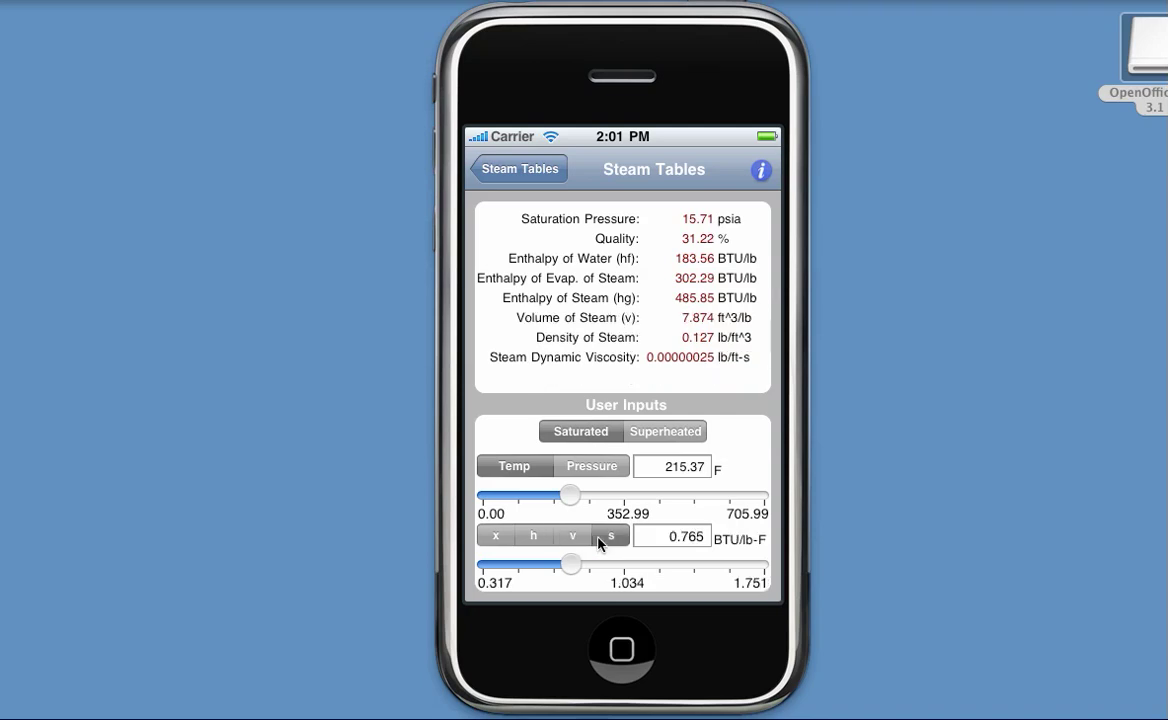
drag(568, 561, 567, 568)
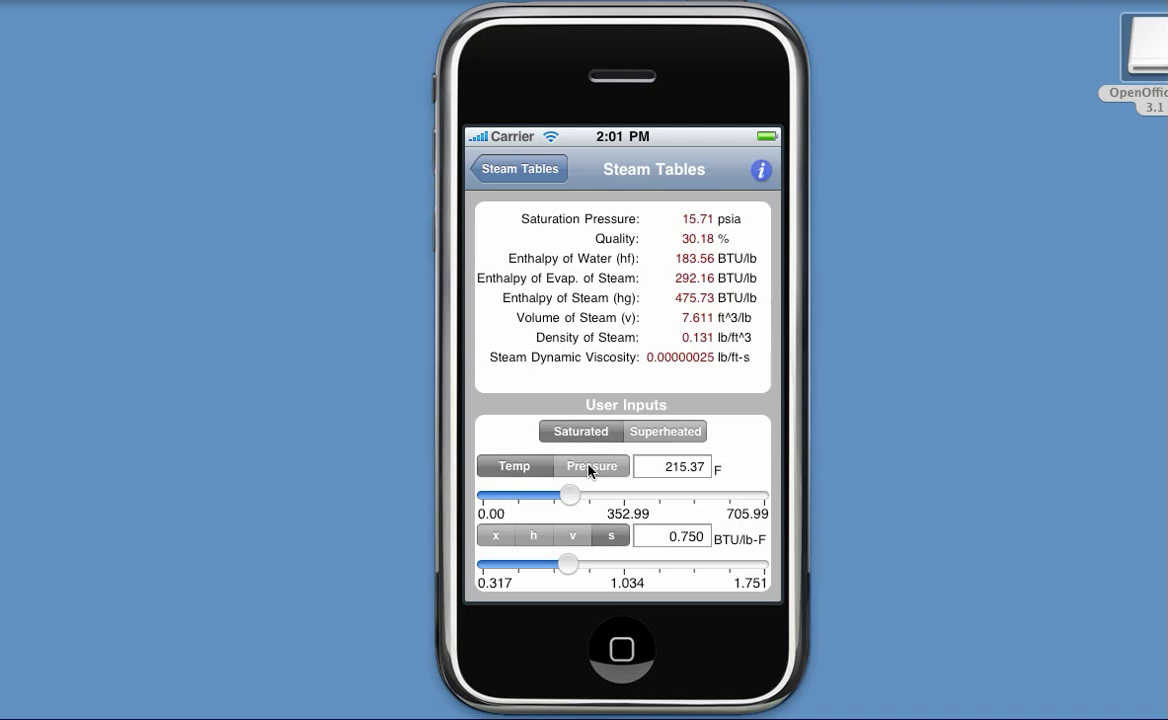
- Use pressure 214.05 psia with 31.59% quality, giving a saturation temperature of 387.54 F
click(590, 467)
drag(487, 499, 505, 497)
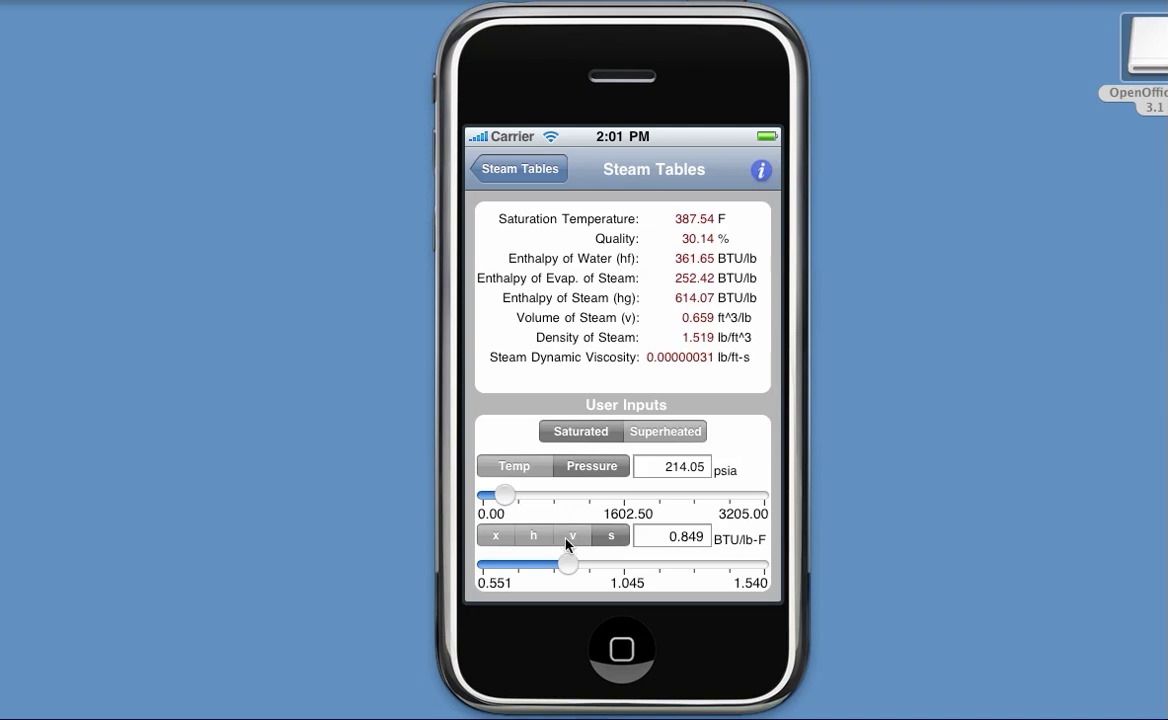
click(570, 538)
mouse_move(572, 565)
mouse_down()
mouse_move(589, 566)
mouse_move(572, 568)
mouse_up()
click(533, 537)
click(505, 541)
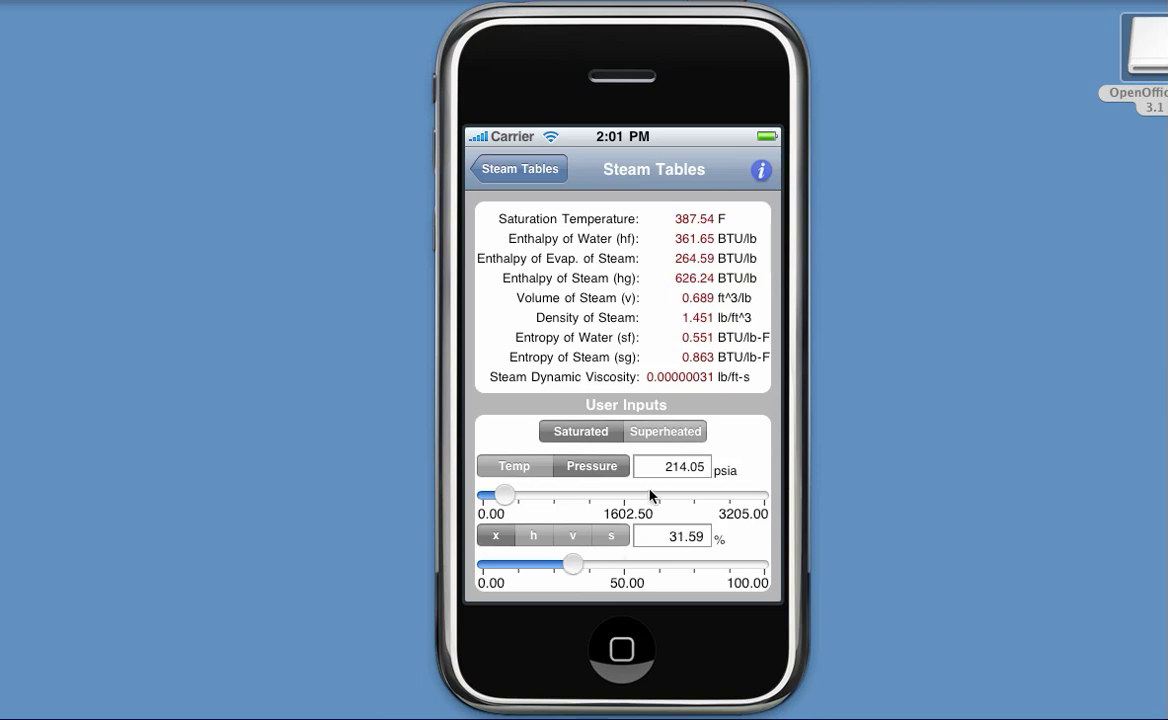
- In Superheated mode, set 447.65 F and 205.78 psia, giving 63.45 F superheat
click(678, 434)
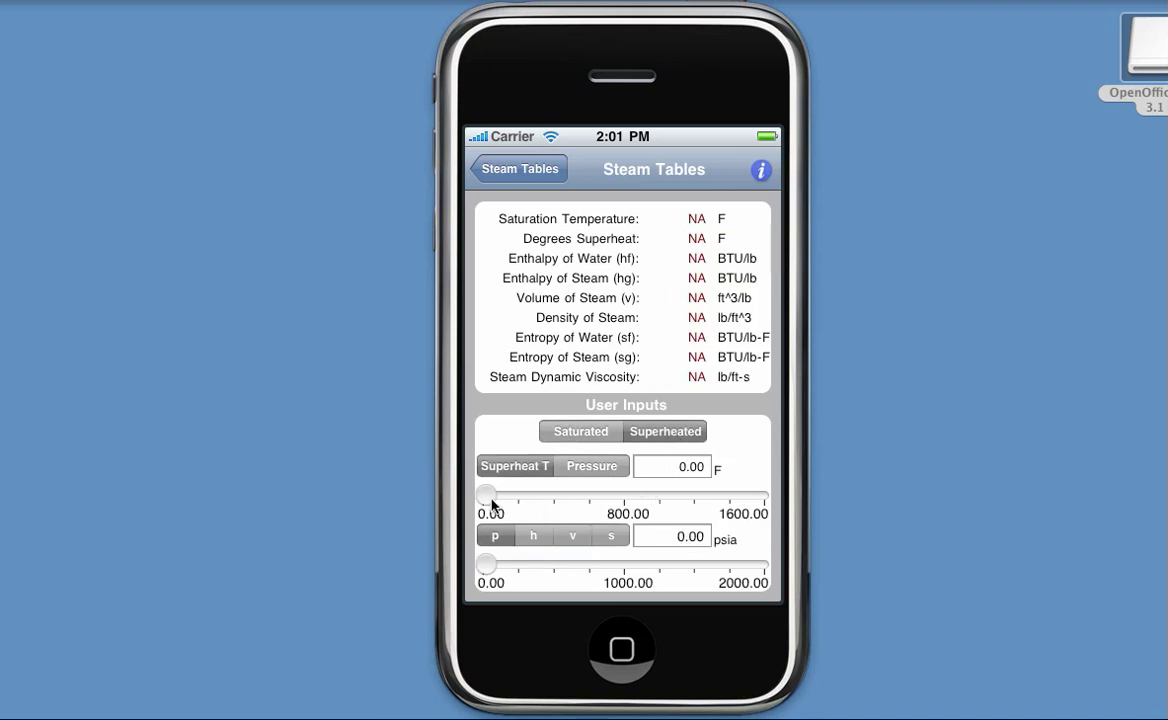
drag(487, 503, 564, 497)
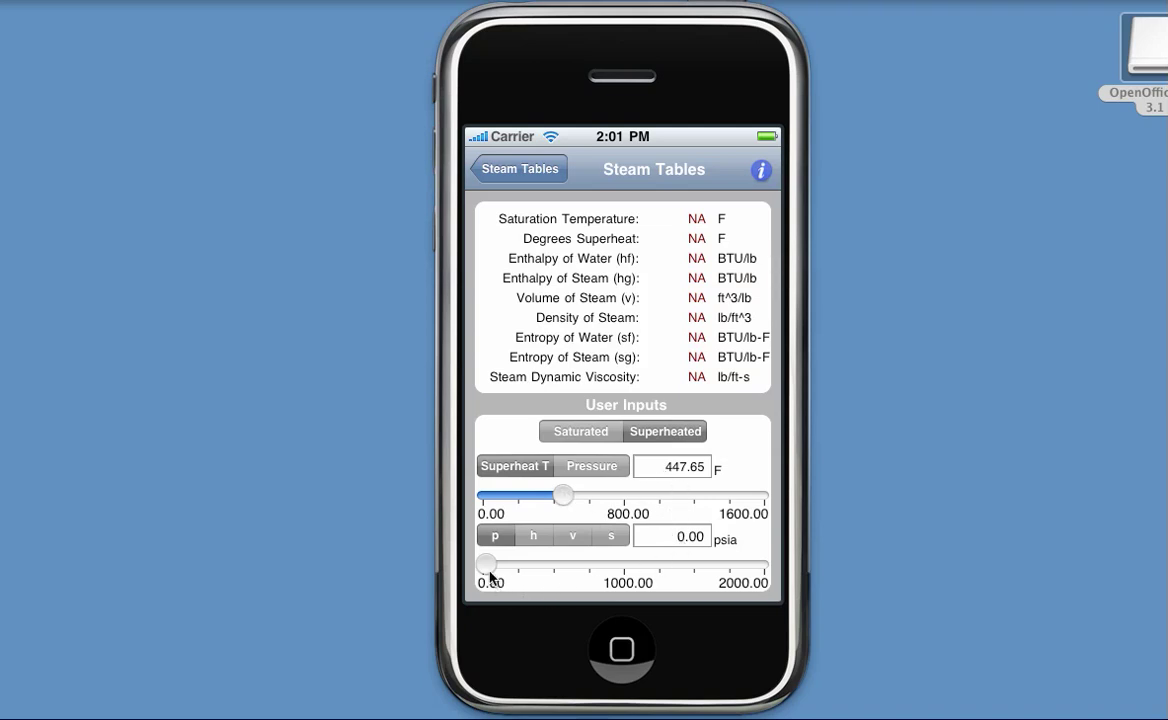
drag(487, 571, 514, 569)
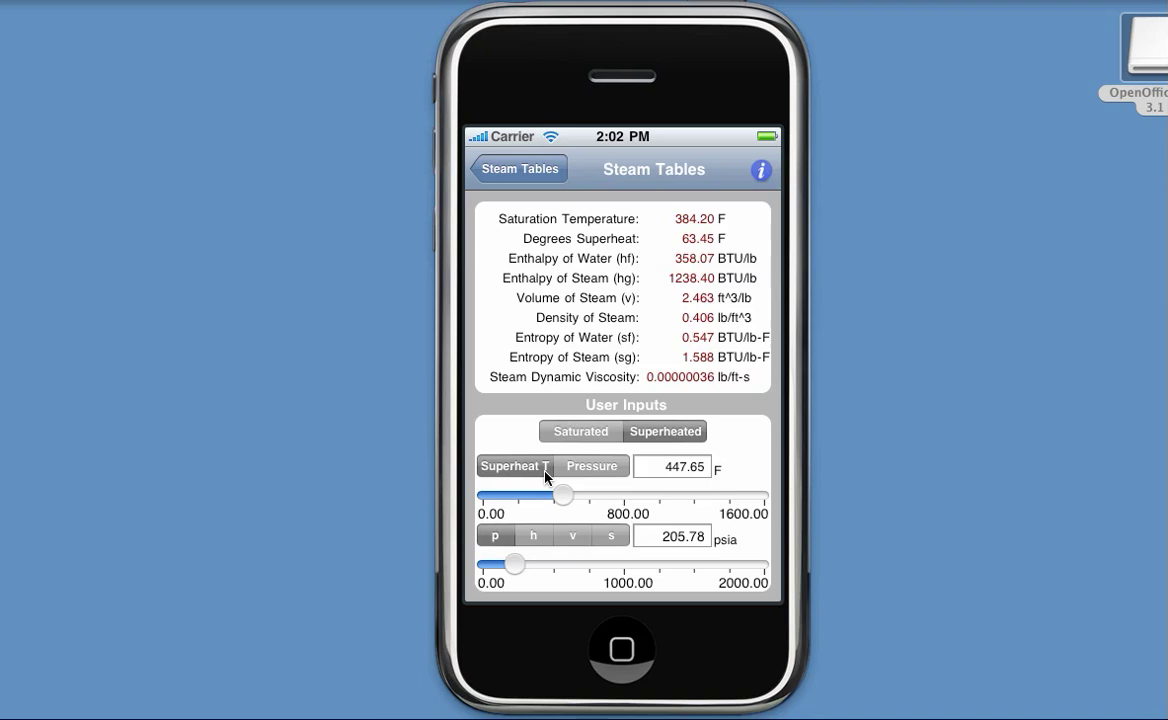
- Enter a superheat temperature of 500.00 F
click(684, 472)
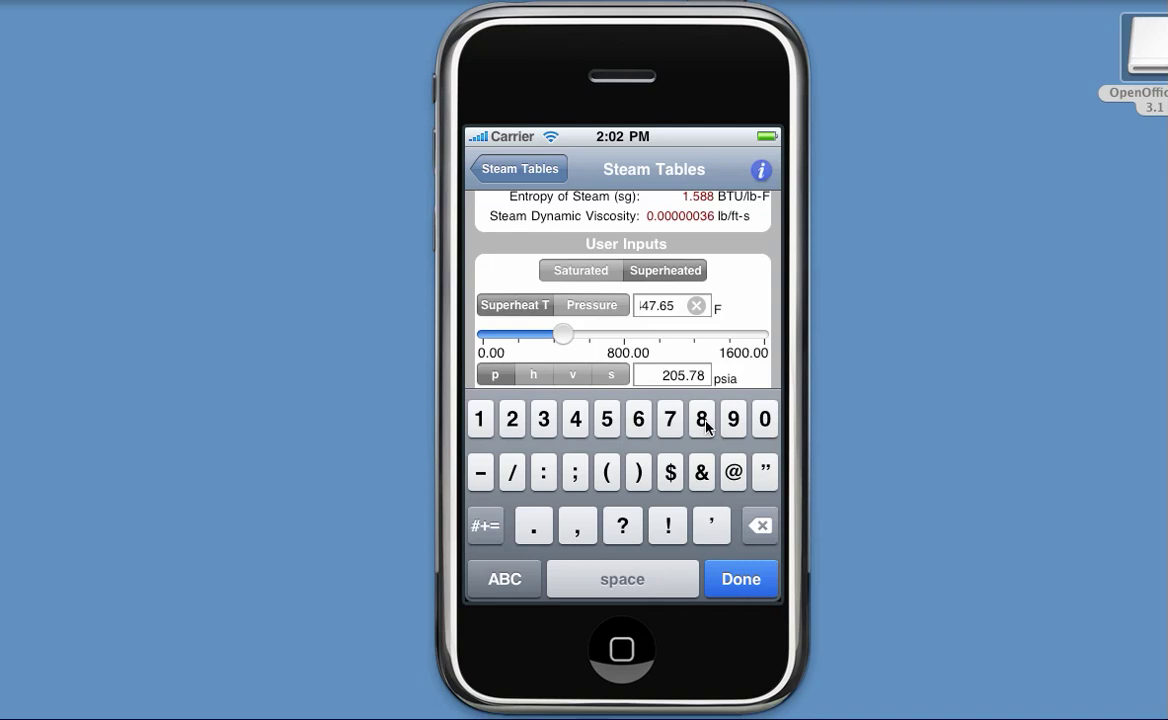
click(695, 306)
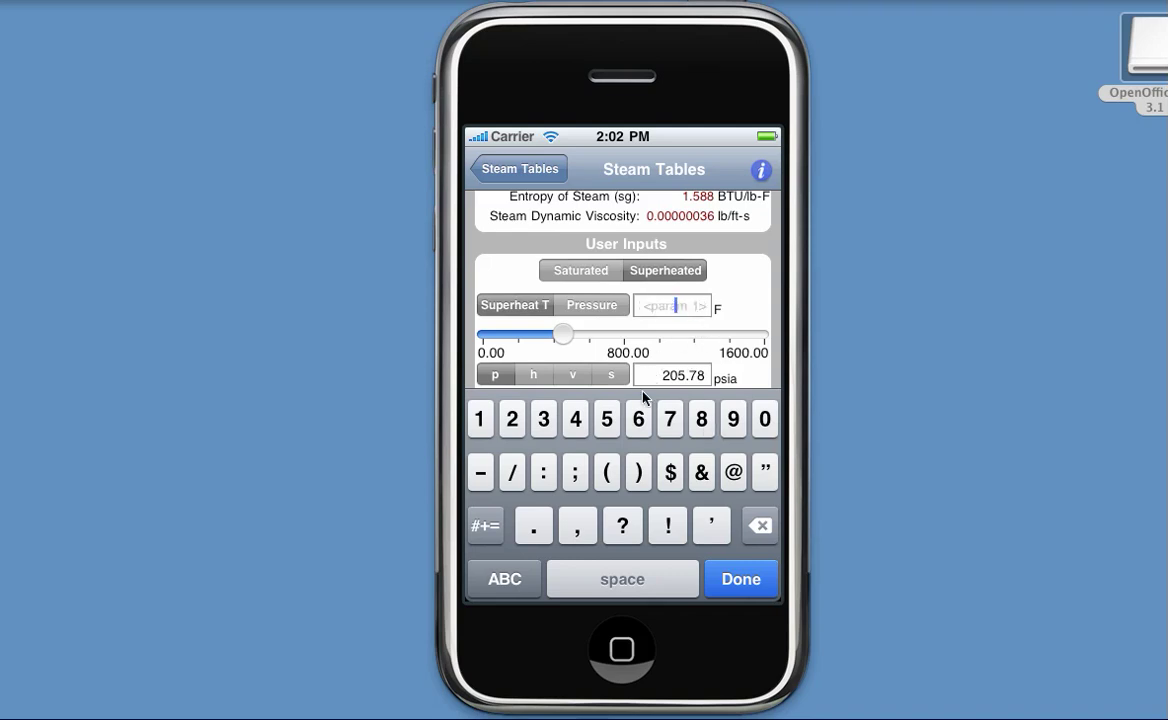
click(606, 419)
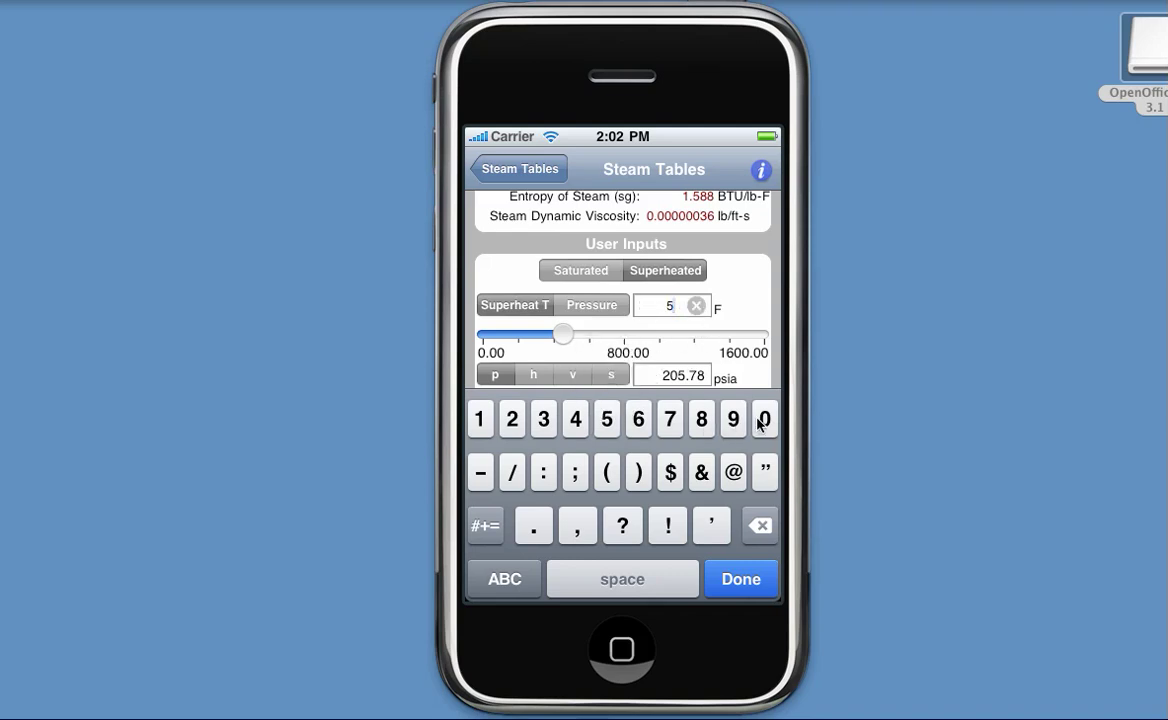
click(765, 419)
click(765, 419)
click(755, 580)
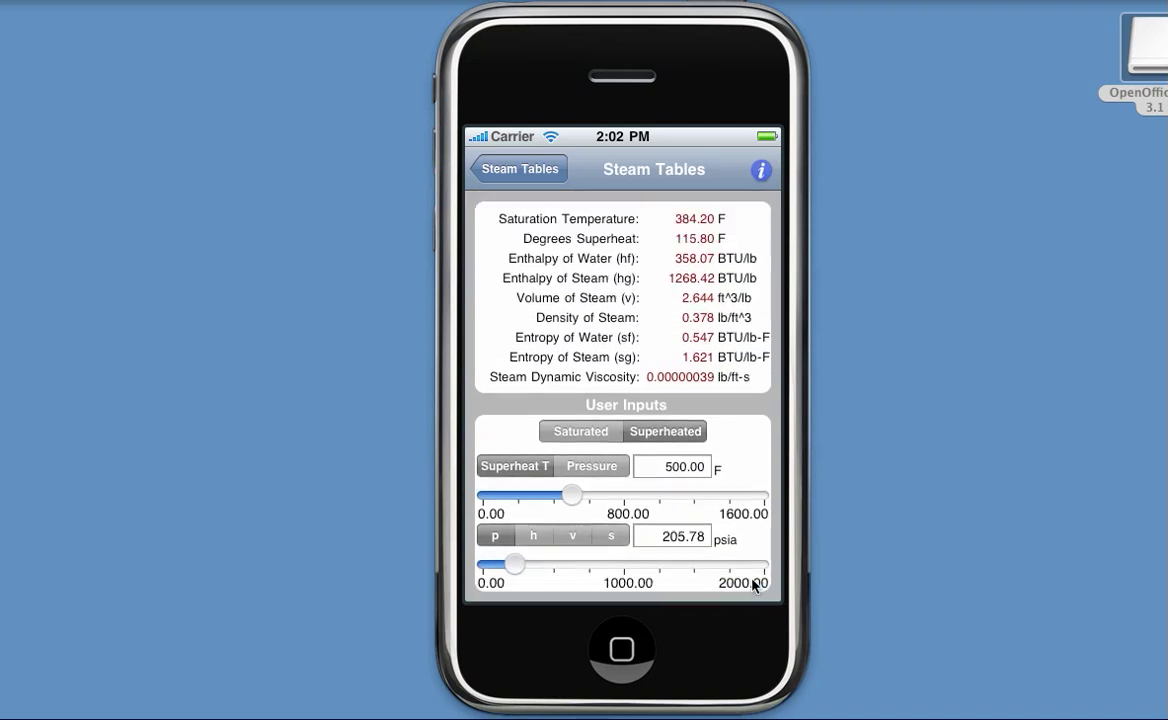
- Enter a pressure of 400.00 psia, giving 55.40 F superheat
click(692, 541)
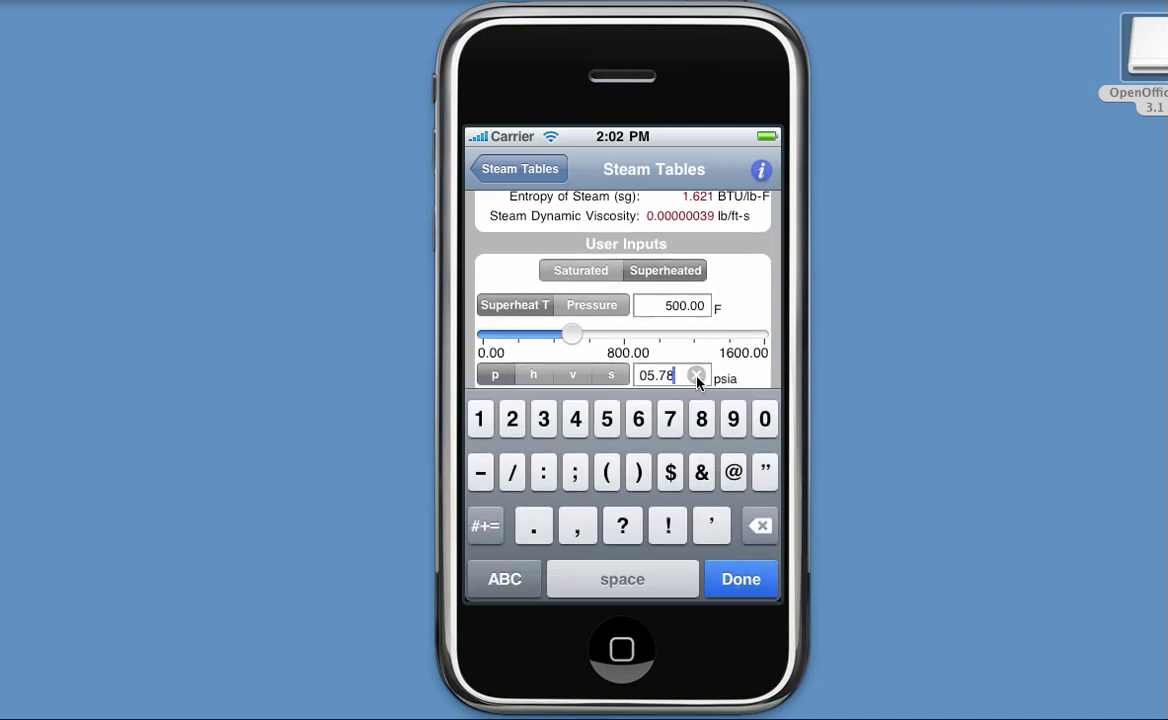
click(697, 376)
click(575, 419)
click(765, 419)
click(765, 419)
click(742, 580)
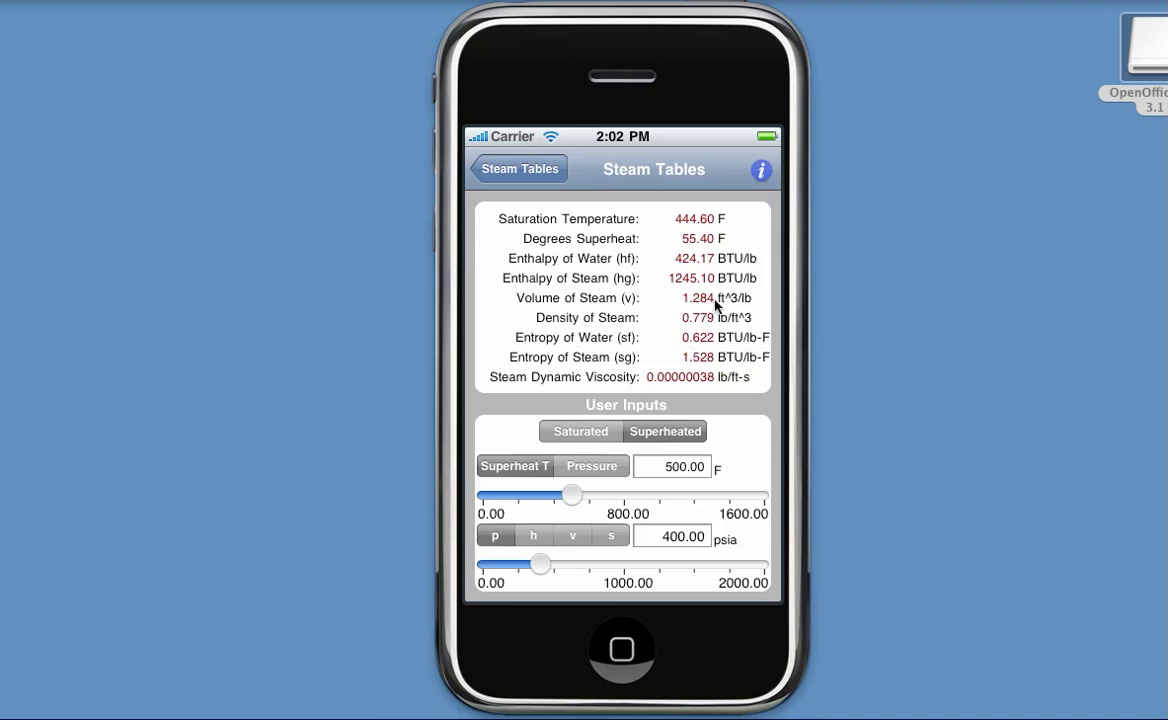
- Switch pressure units to in wg a and temperature units to R, check the converted results, then reopen settings
click(760, 173)
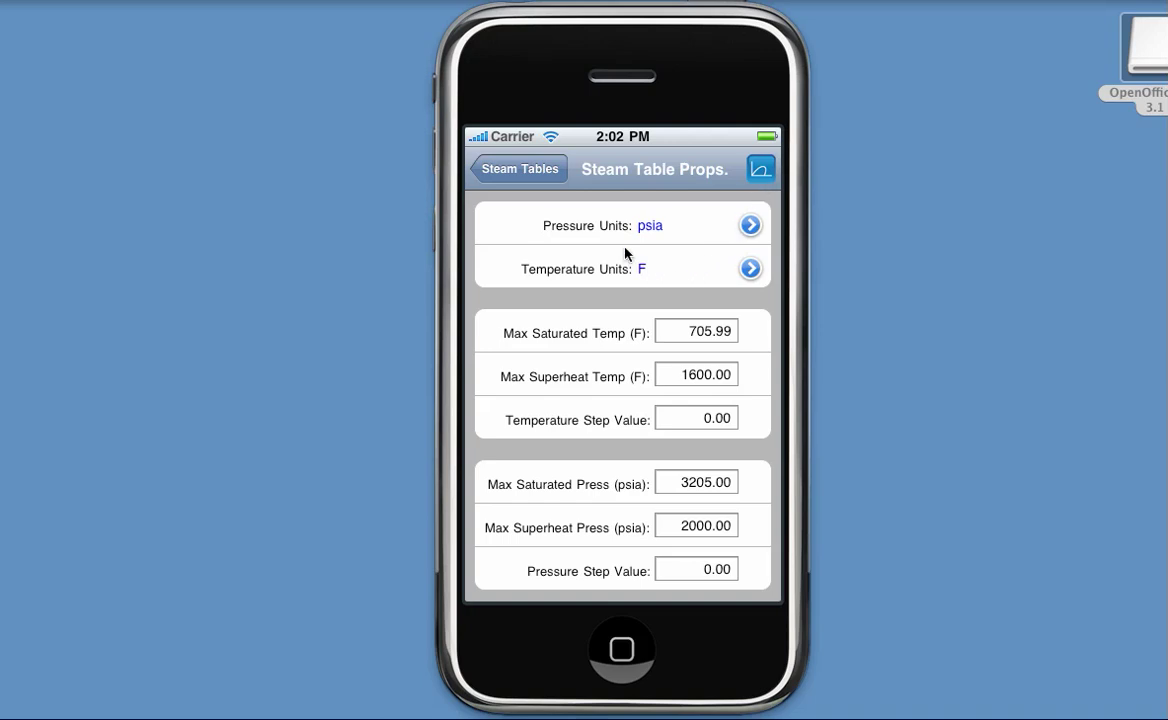
click(749, 227)
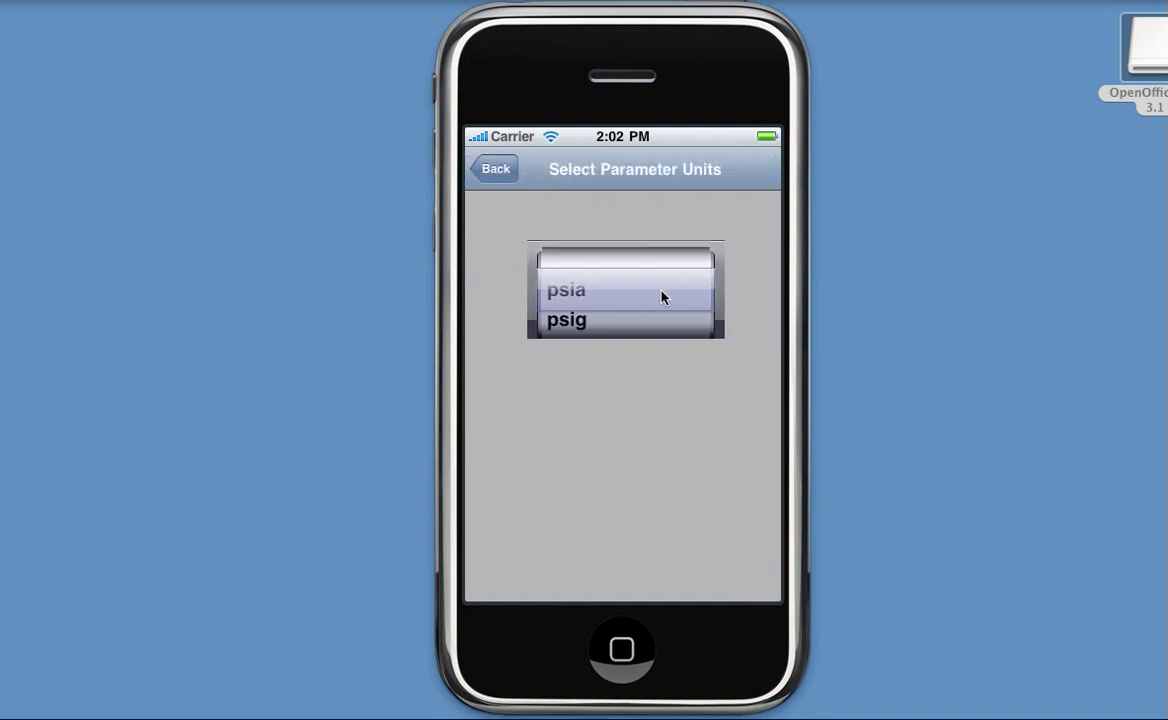
drag(661, 297, 620, 245)
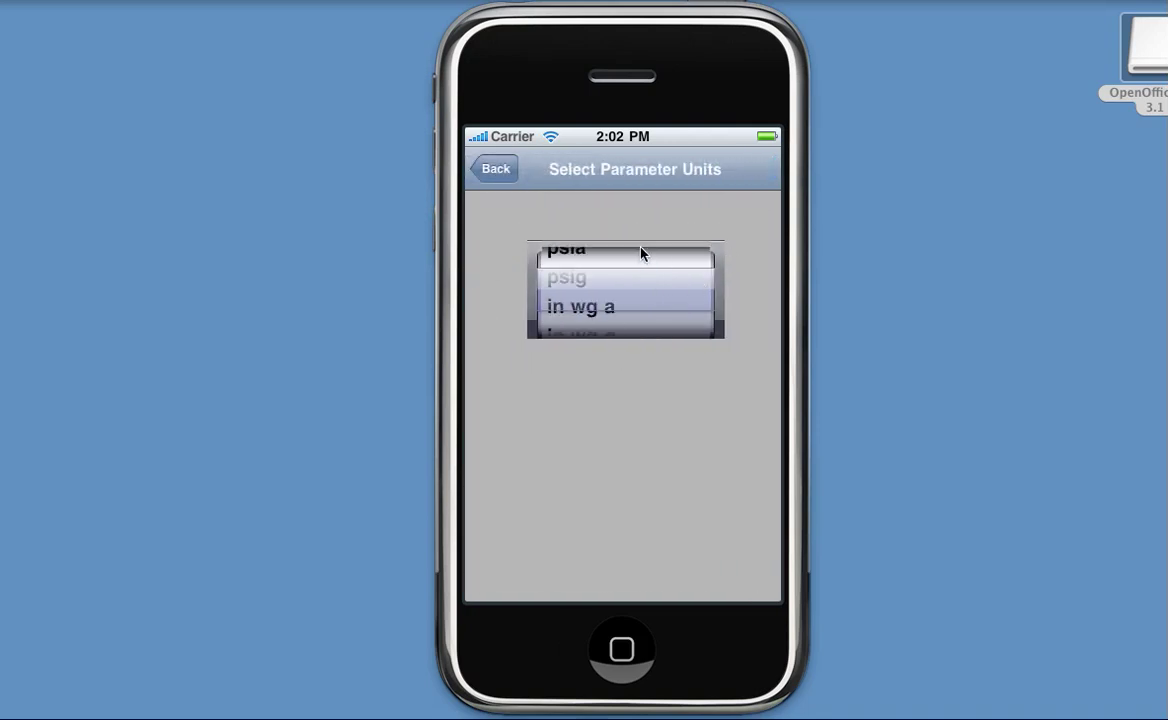
click(492, 172)
click(746, 274)
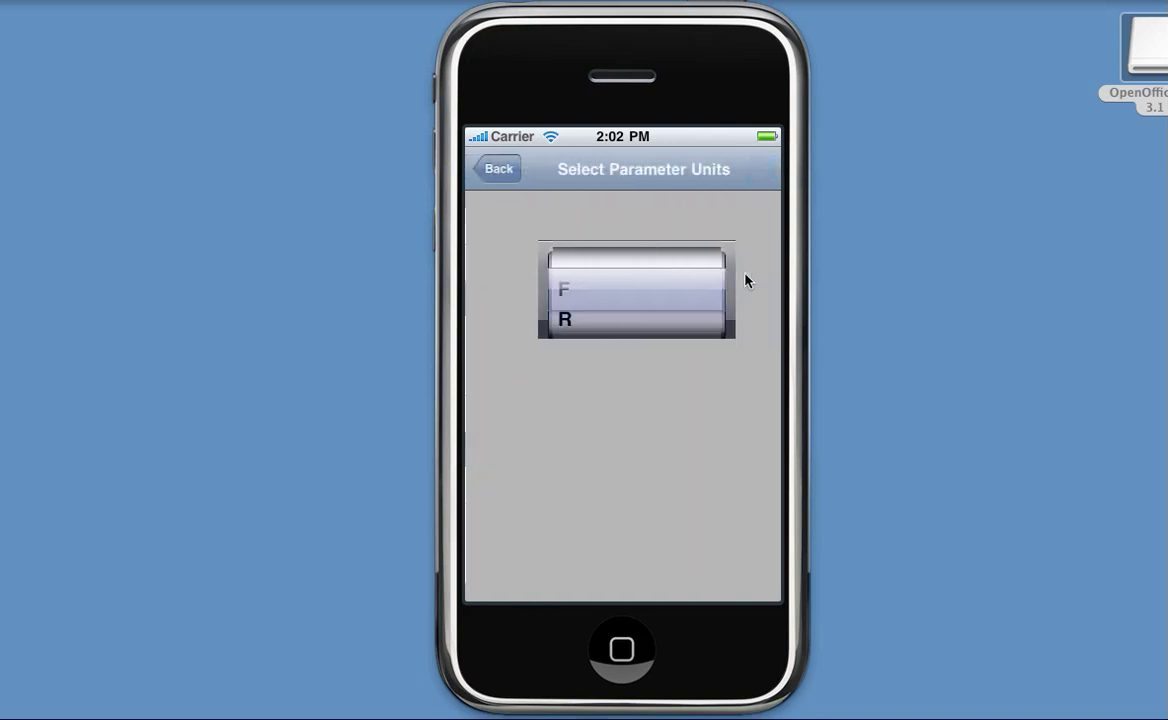
drag(594, 317, 589, 282)
click(503, 178)
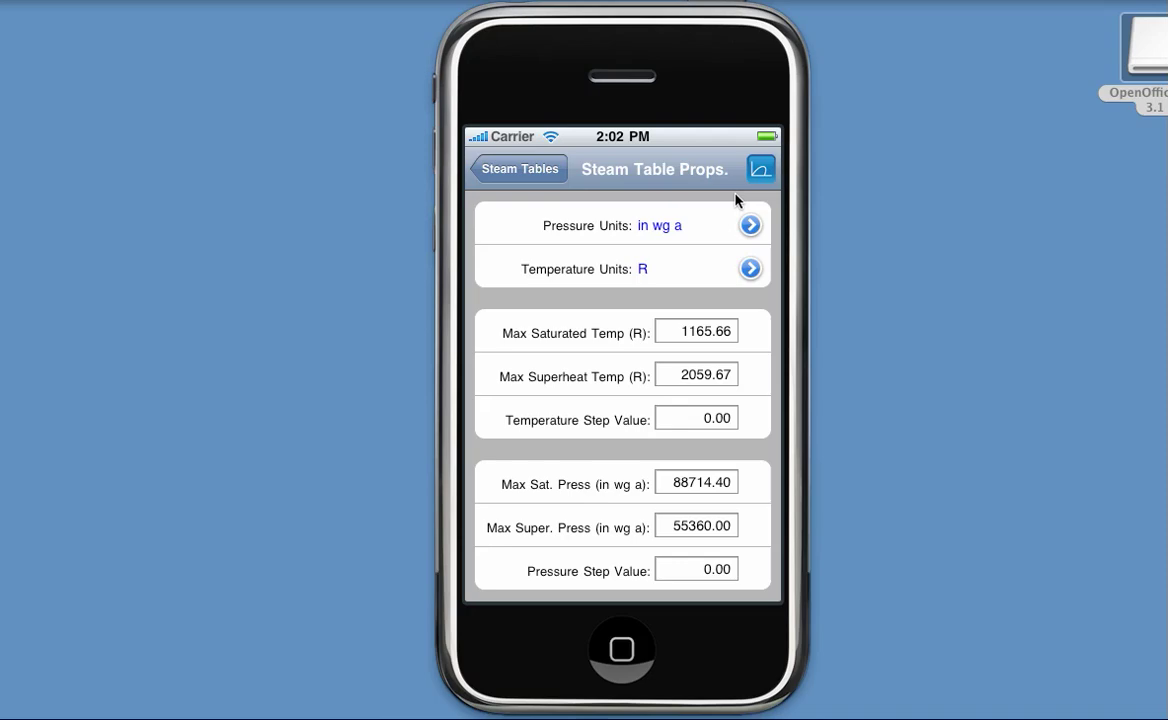
click(759, 168)
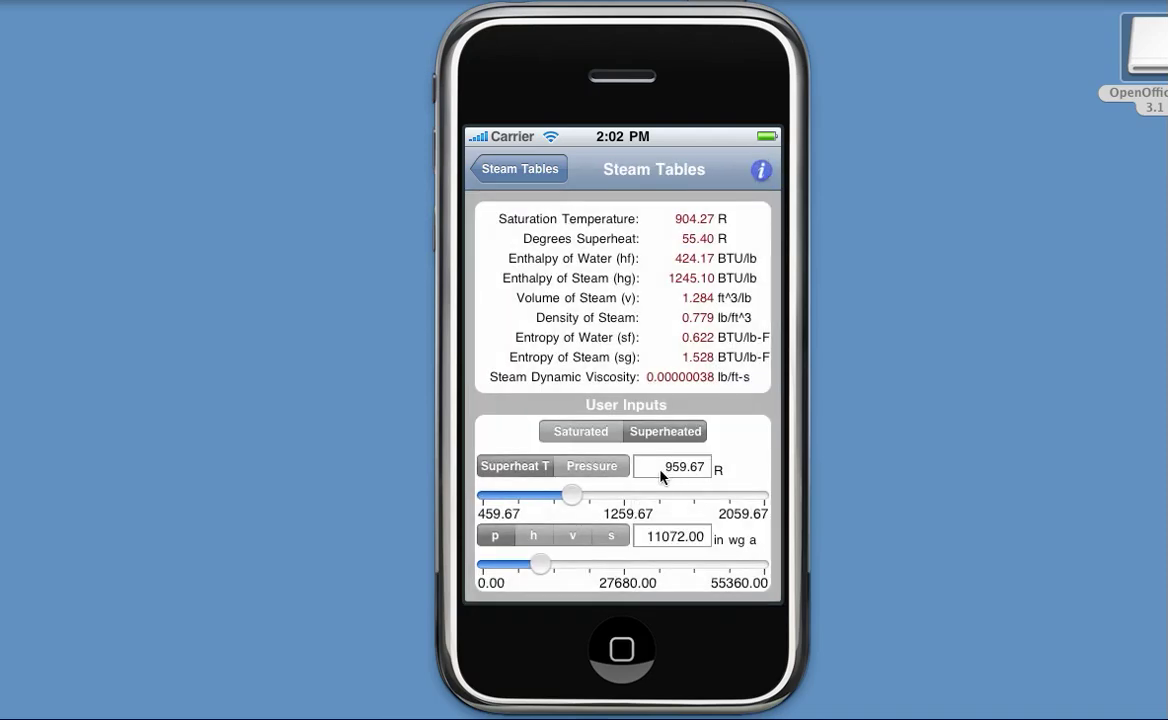
click(752, 173)
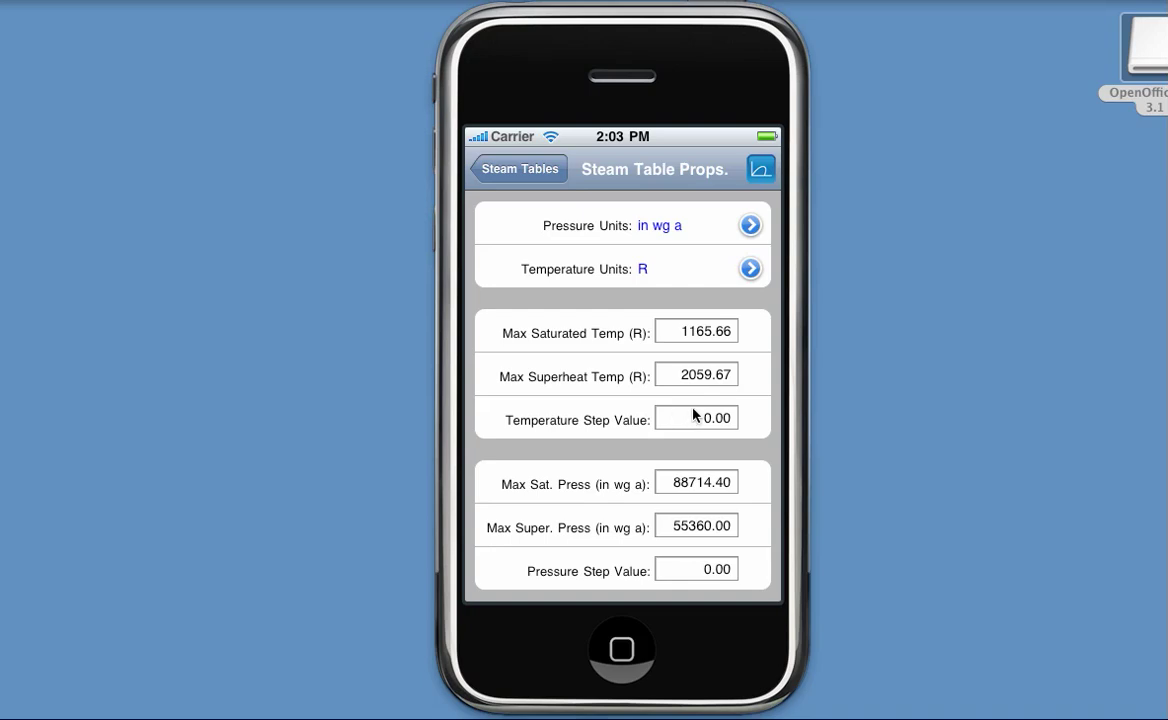
- Restore the temperature units to F and the pressure units to psia
click(750, 268)
click(668, 295)
click(494, 169)
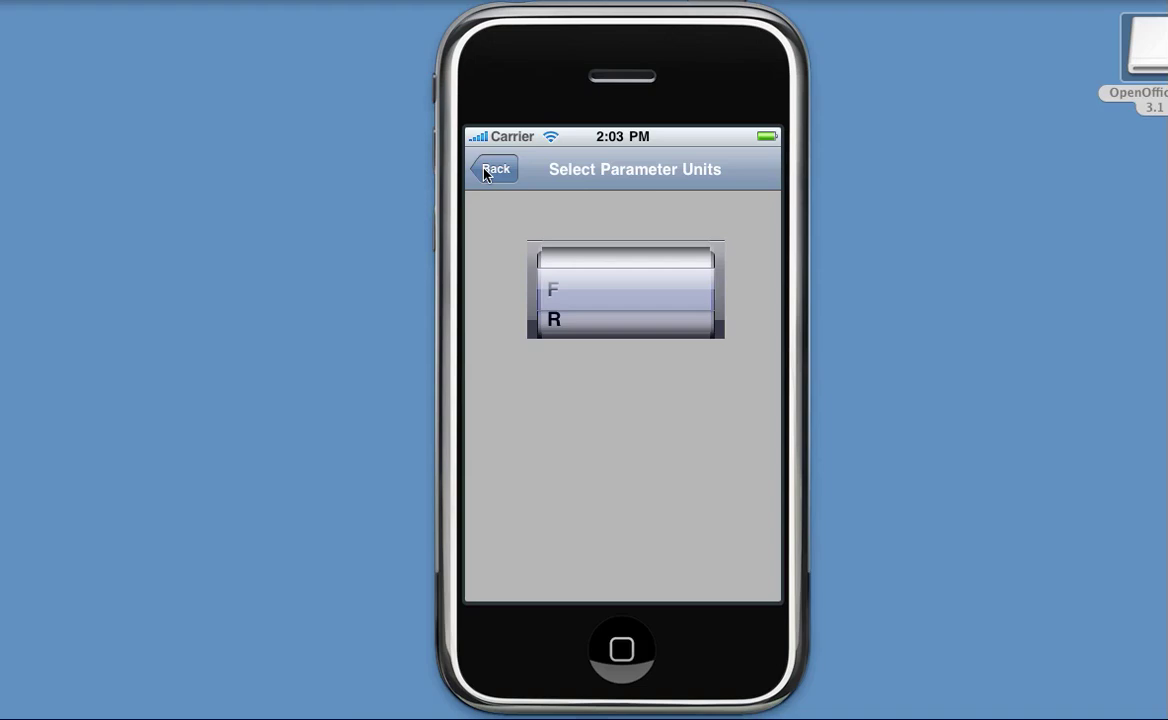
click(750, 225)
drag(649, 253, 644, 352)
click(508, 171)
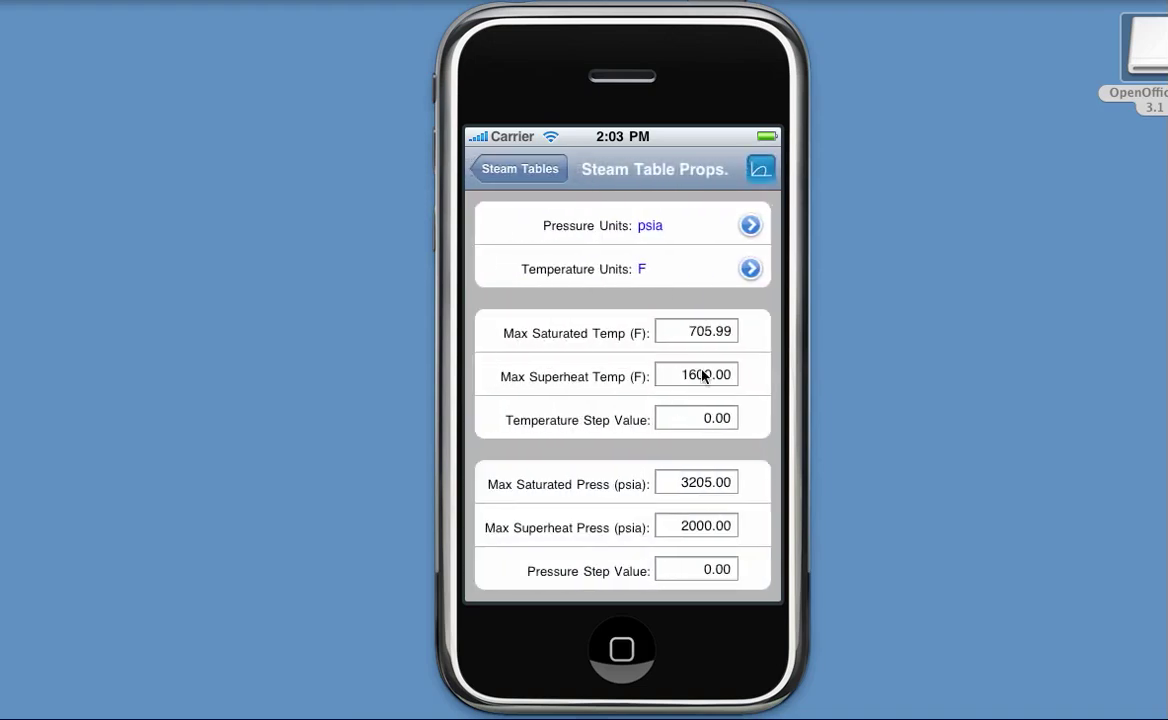
- Set the Temperature Step Value to 10
click(701, 420)
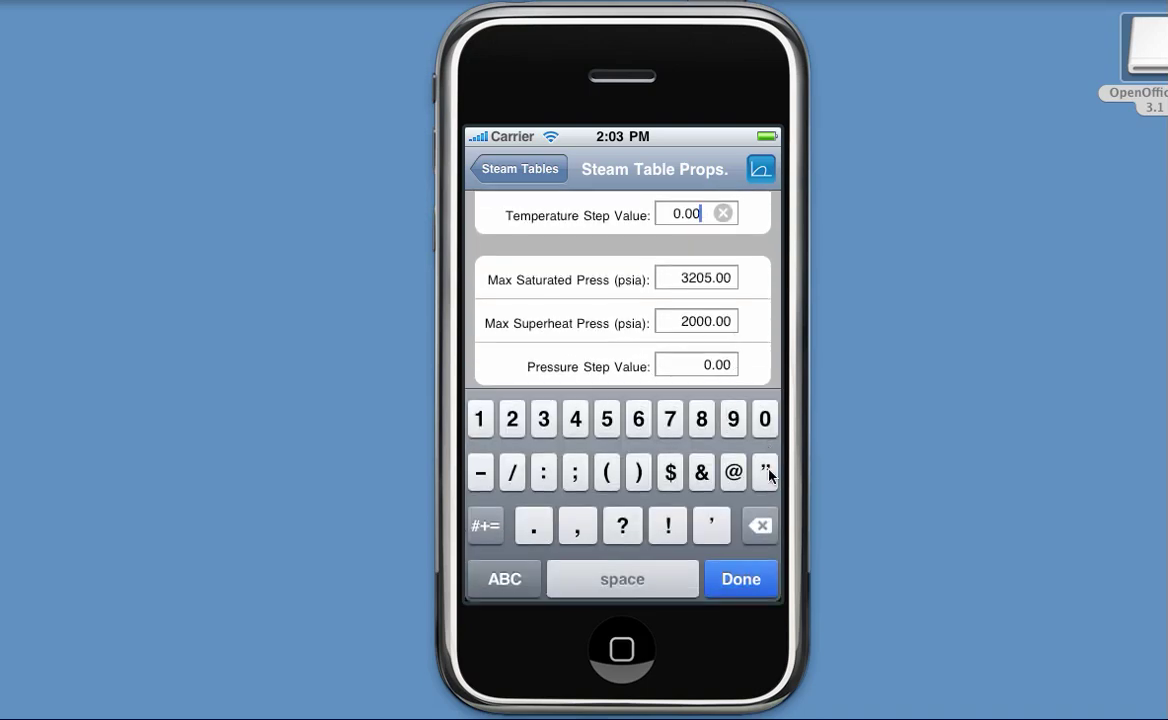
click(760, 526)
click(762, 530)
click(764, 534)
click(764, 534)
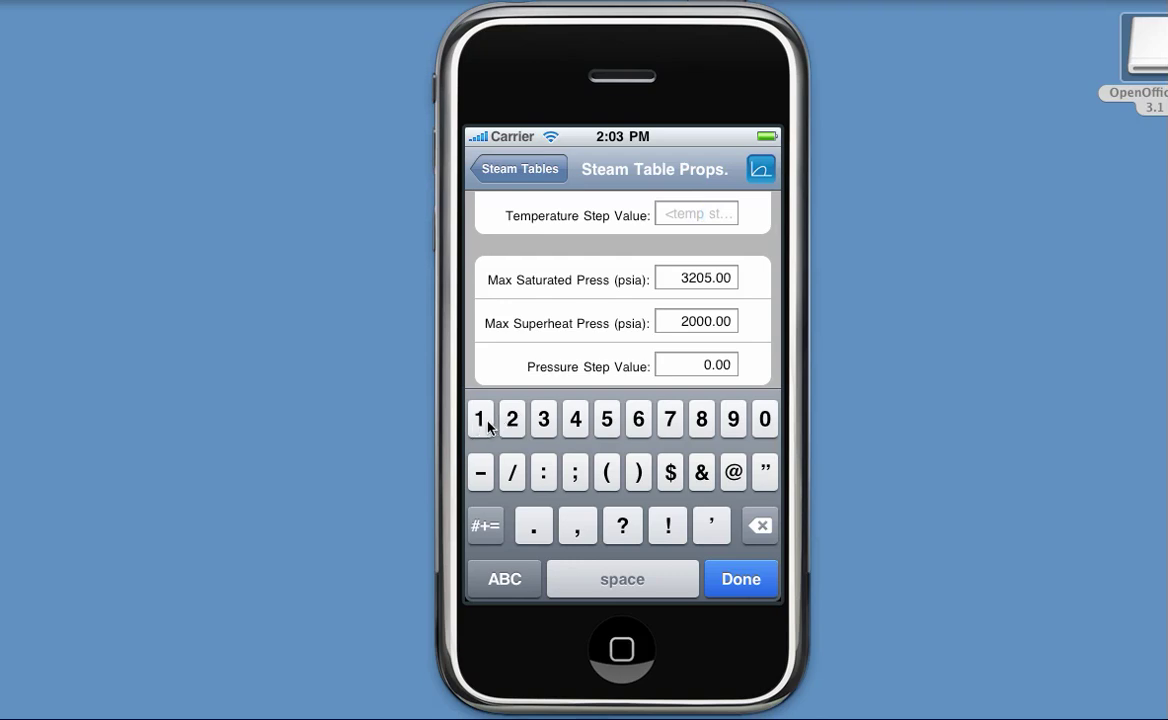
click(479, 424)
click(766, 420)
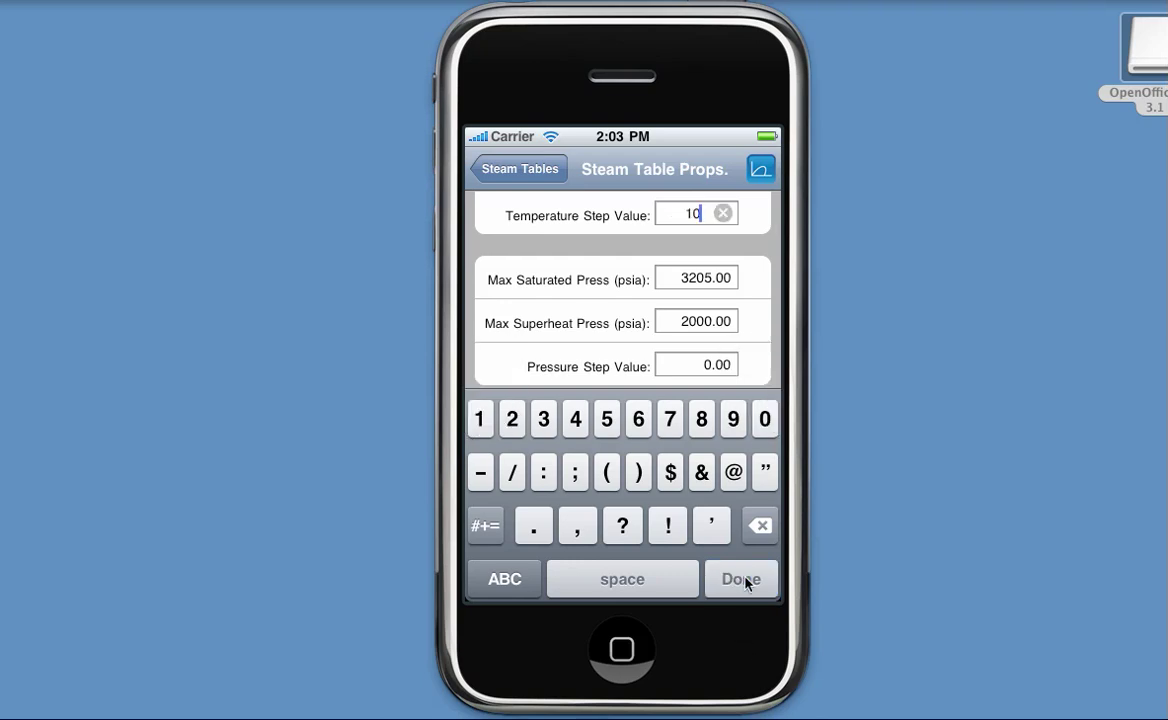
click(746, 579)
- Set the Pressure Step Value to 20.00
click(705, 571)
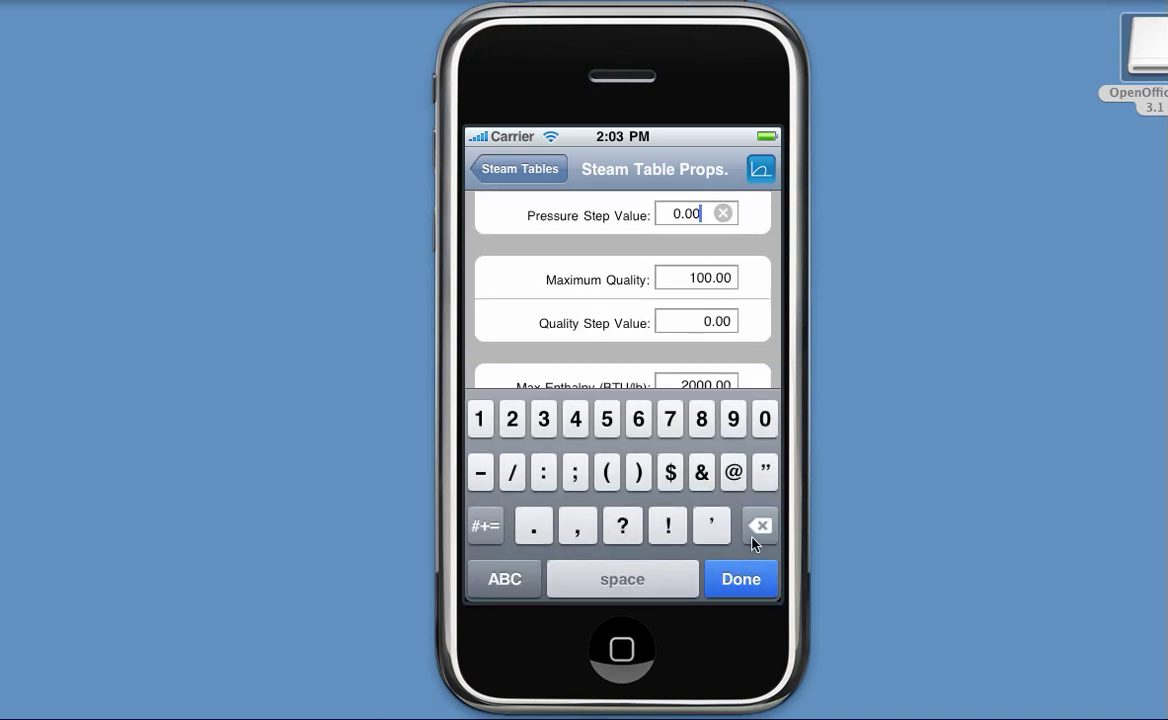
click(757, 527)
click(757, 527)
click(757, 527)
click(757, 527)
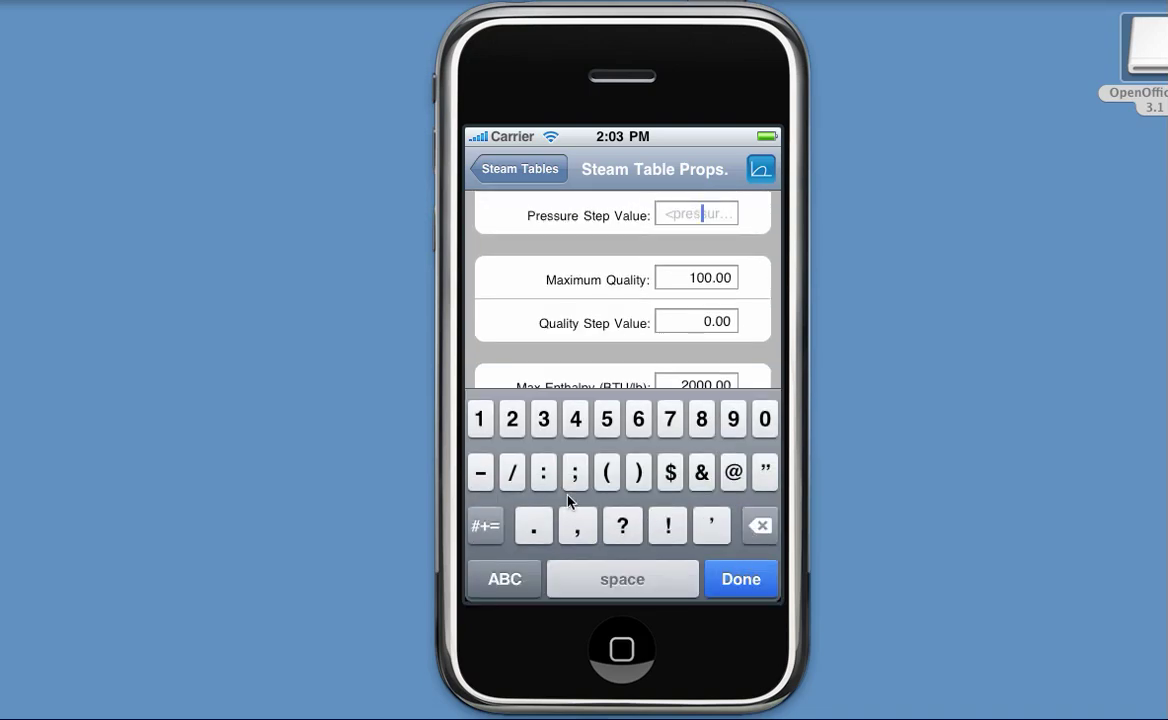
click(515, 428)
click(765, 420)
click(752, 575)
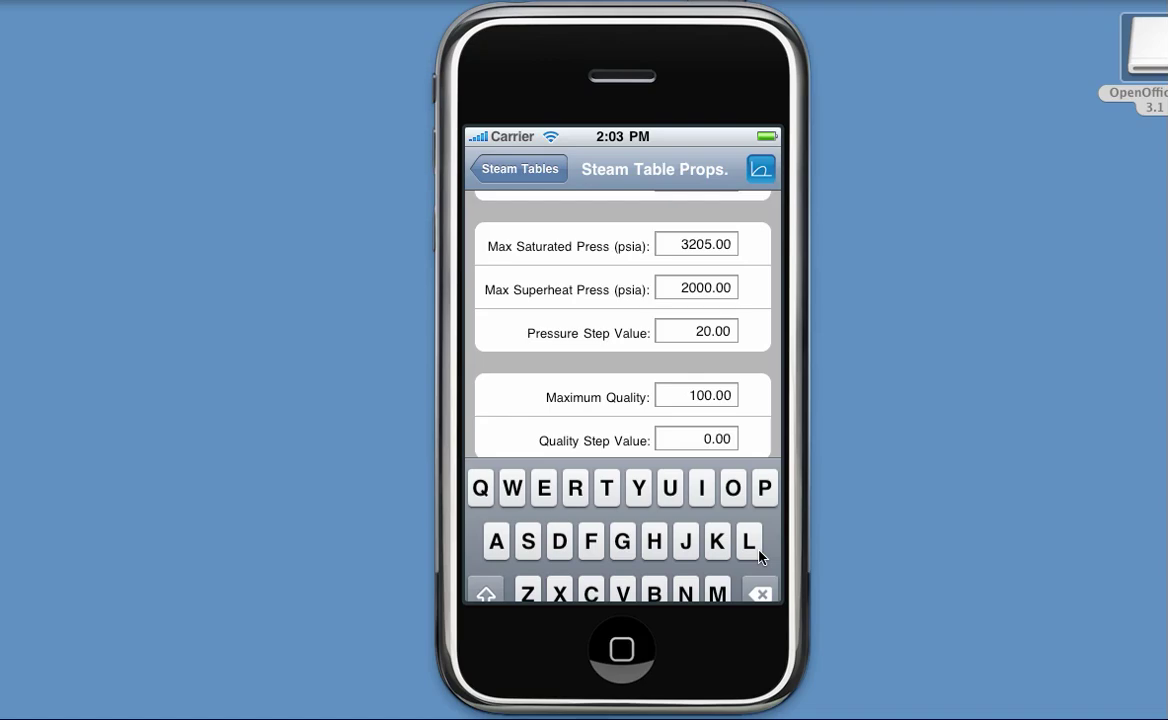
- Step superheated steam up to 710.00 F and 760.00 psia, giving 197.66 F superheat
click(760, 171)
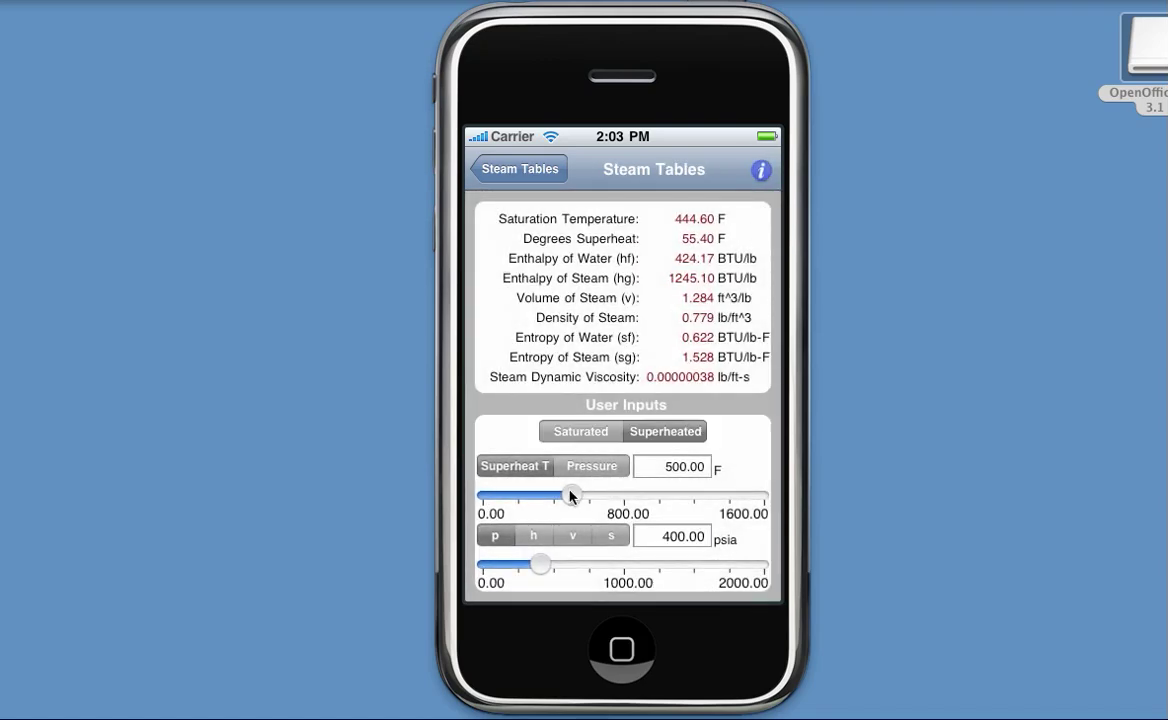
drag(571, 496, 604, 505)
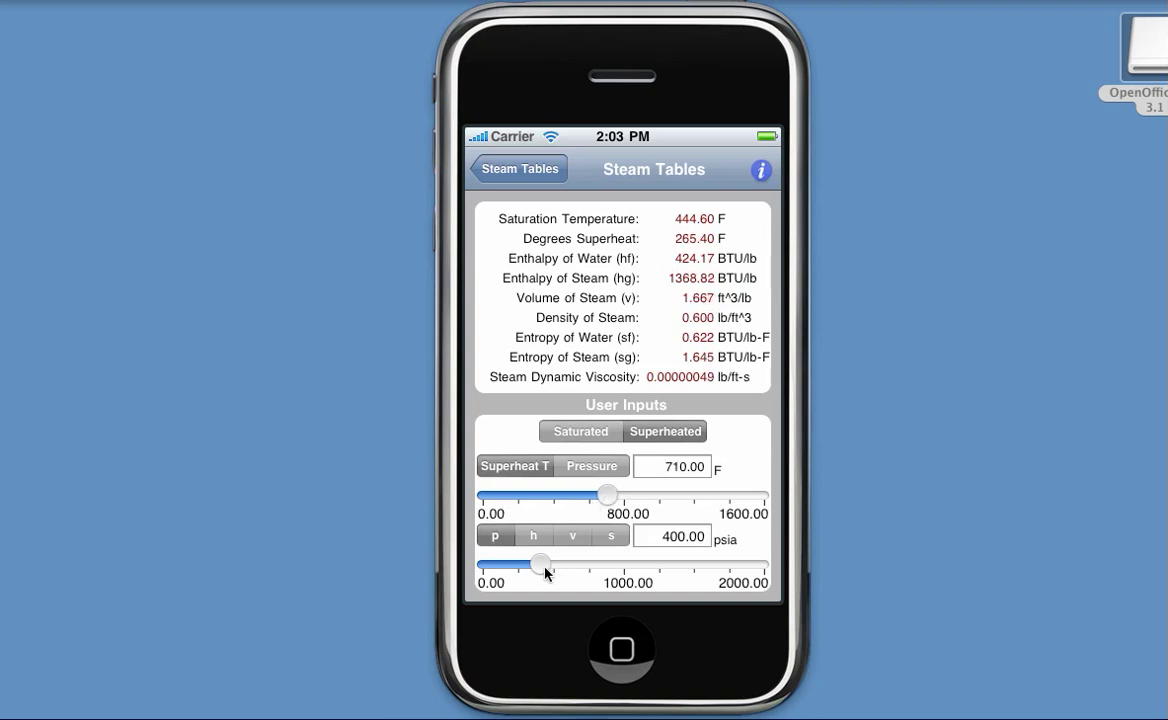
drag(545, 568, 592, 565)
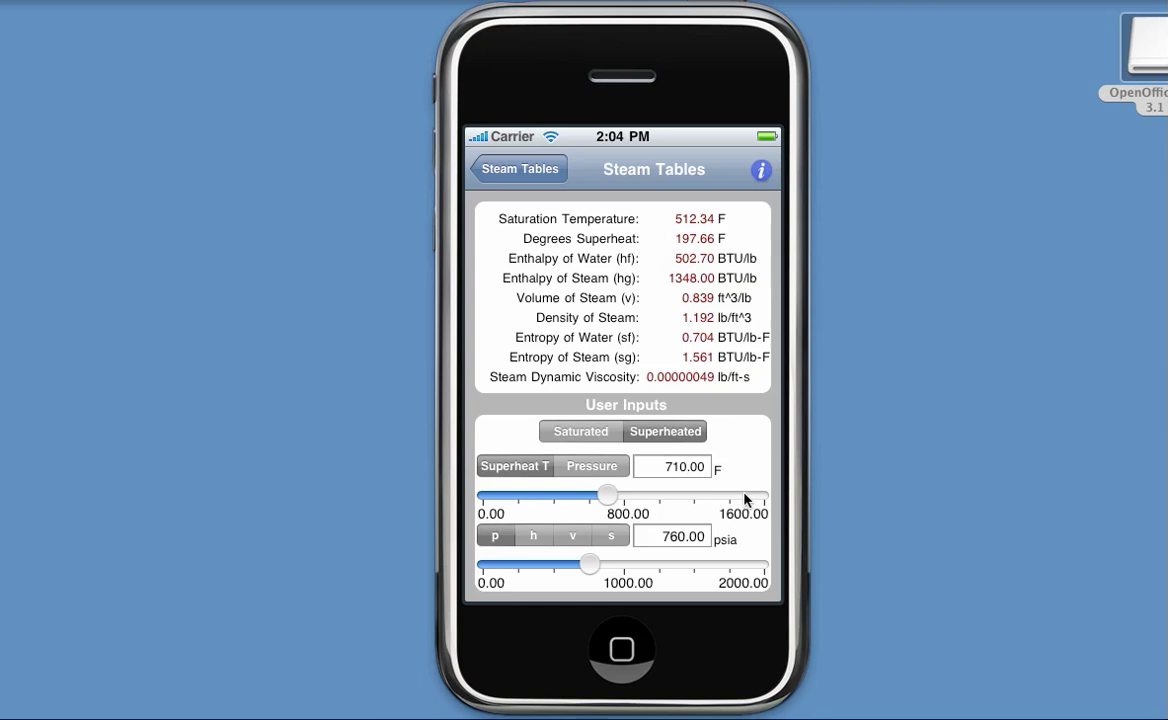
- Scroll through the Steam Table Props settings, then return via the results to the main list
click(760, 171)
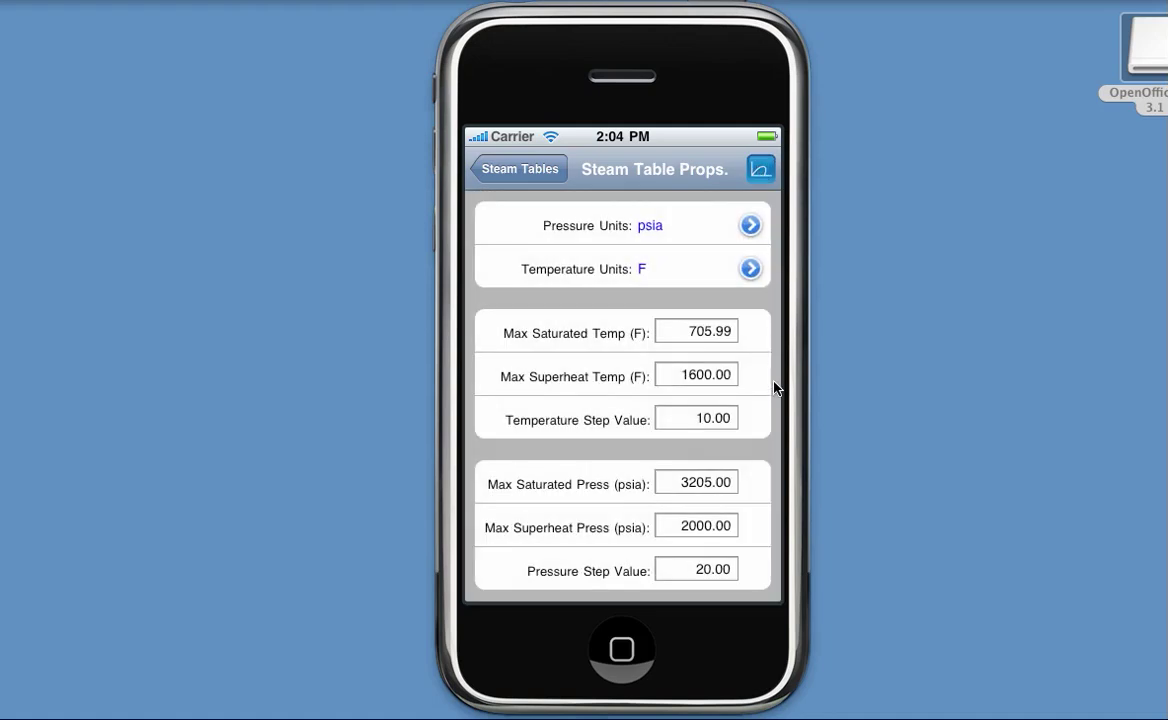
drag(774, 386, 767, 207)
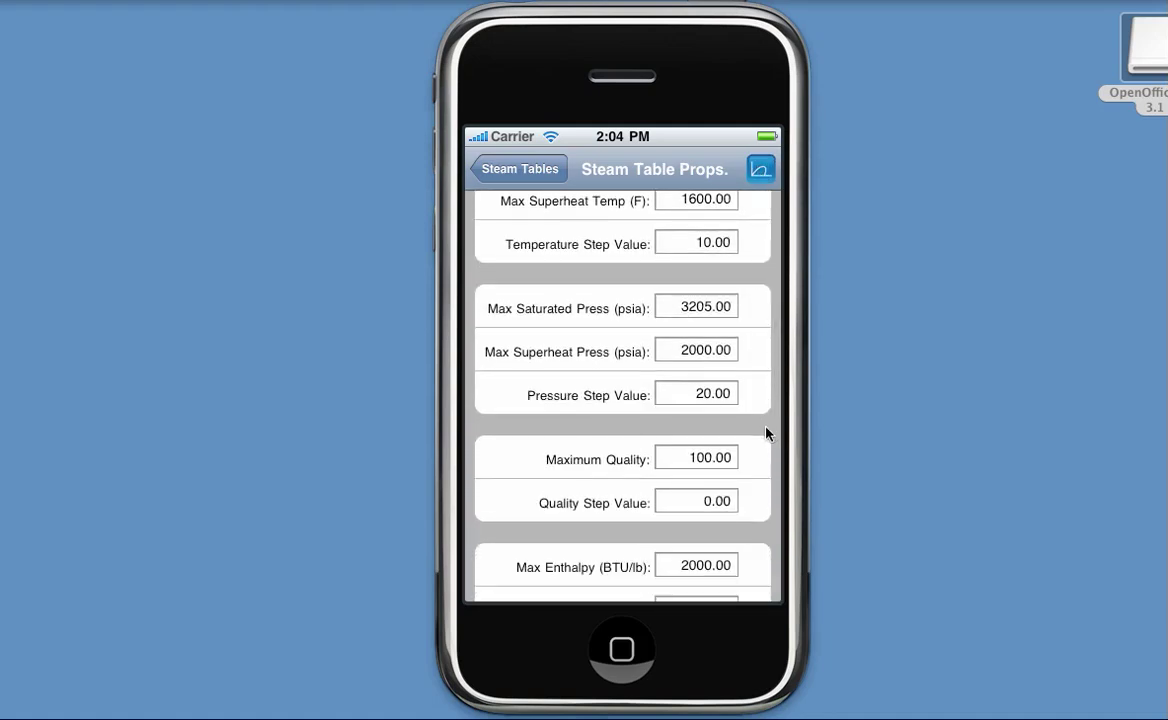
drag(766, 433, 747, 222)
drag(753, 404, 743, 532)
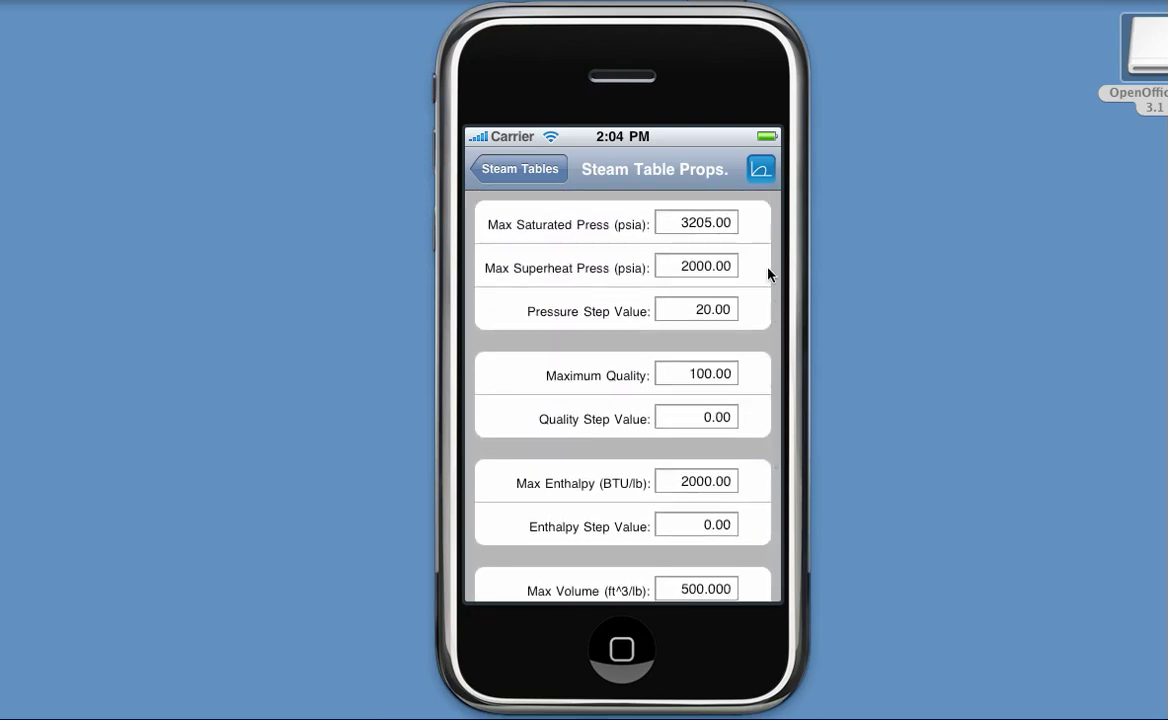
drag(769, 271, 781, 557)
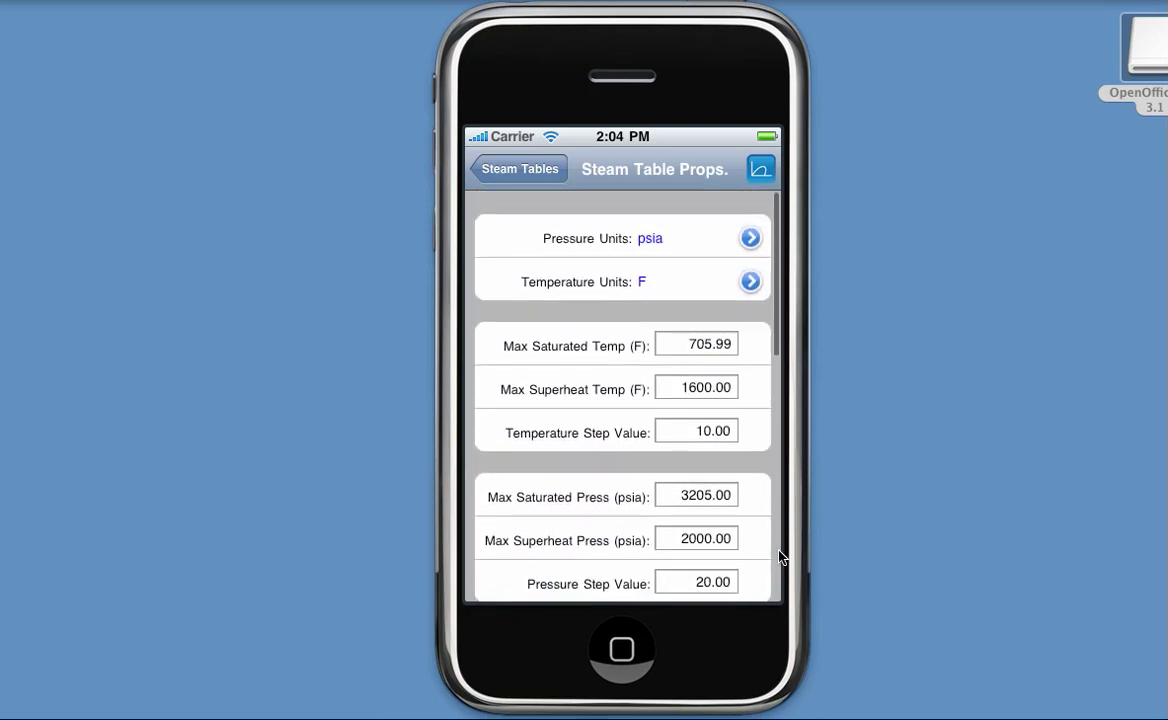
click(760, 170)
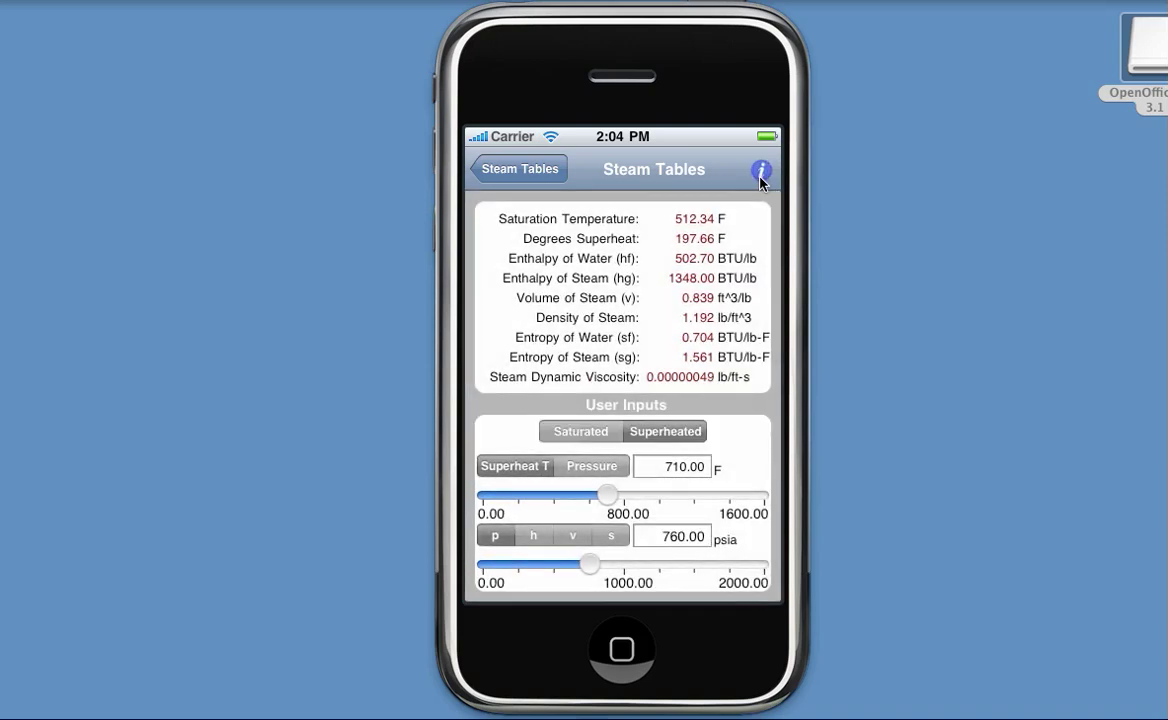
click(552, 171)
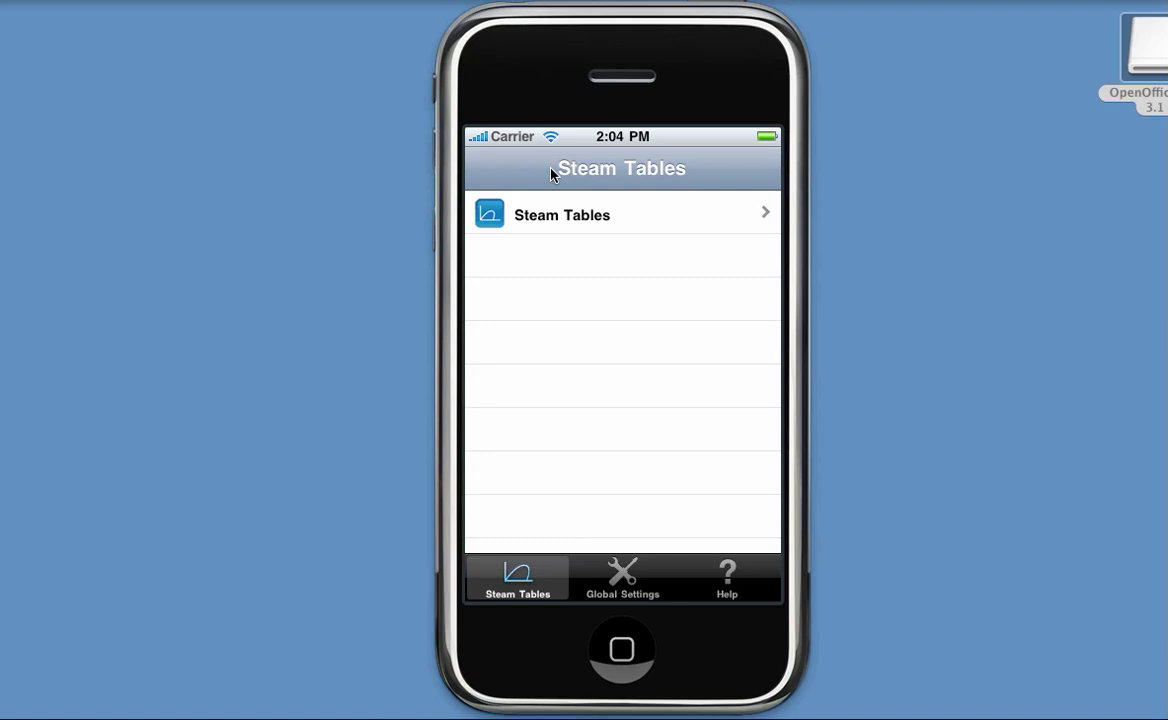
- Switch the global units to Metric and enter a 380.00 C superheat temperature in Steam Tables
click(594, 587)
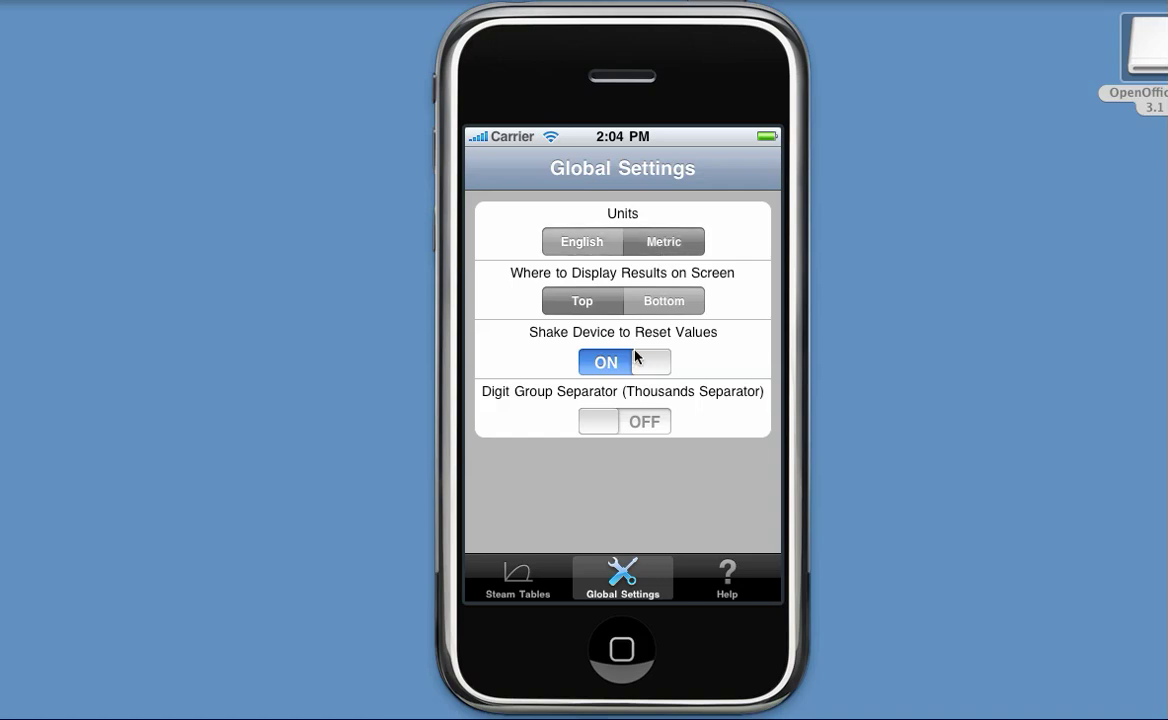
click(522, 585)
click(593, 230)
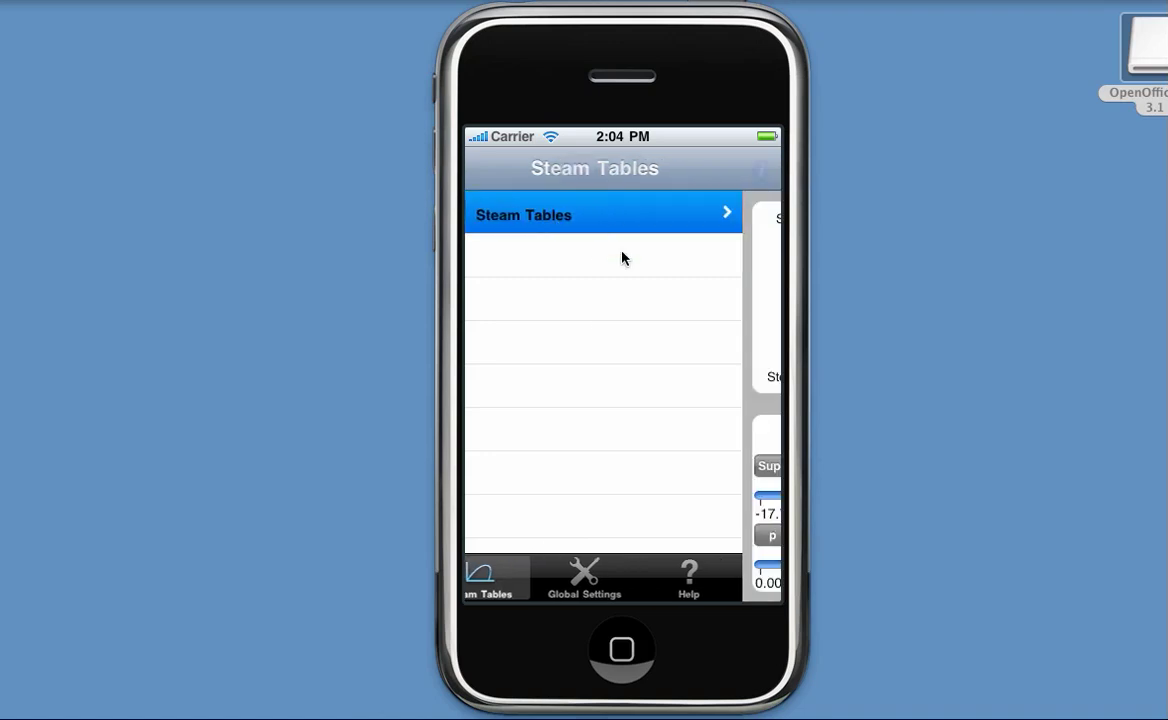
click(665, 466)
click(723, 590)
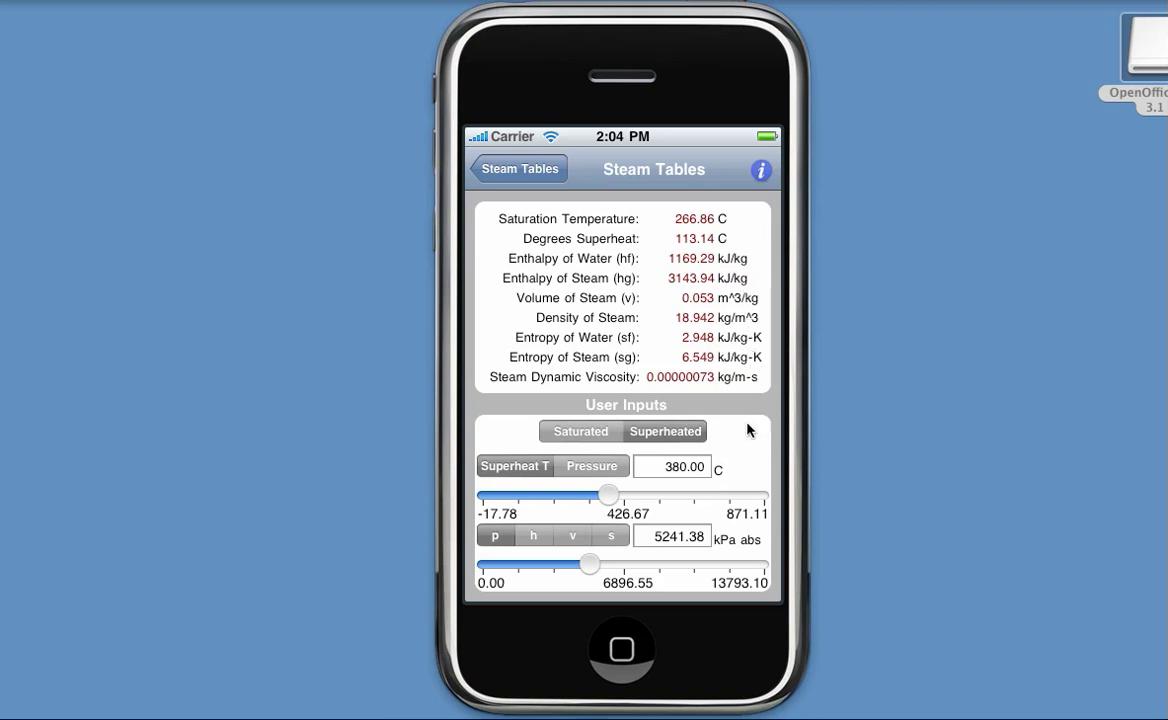
- Change the pressure unit to m wg a and the temperature unit to K, then return to the main list
click(761, 172)
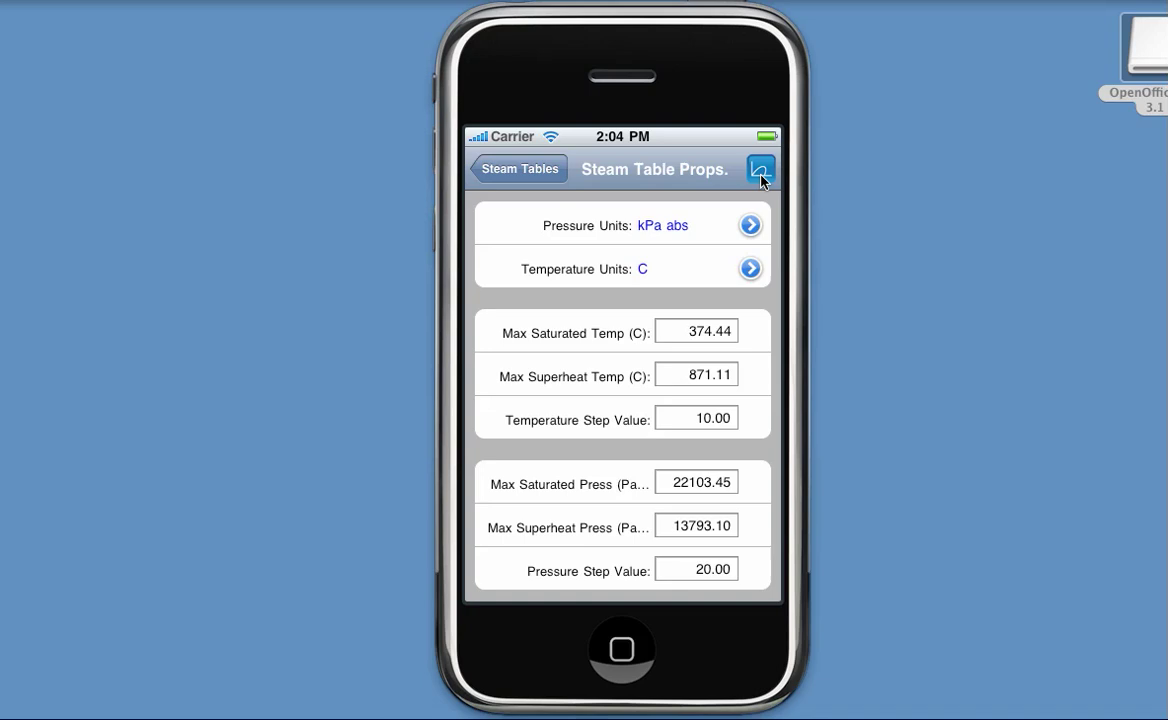
click(750, 227)
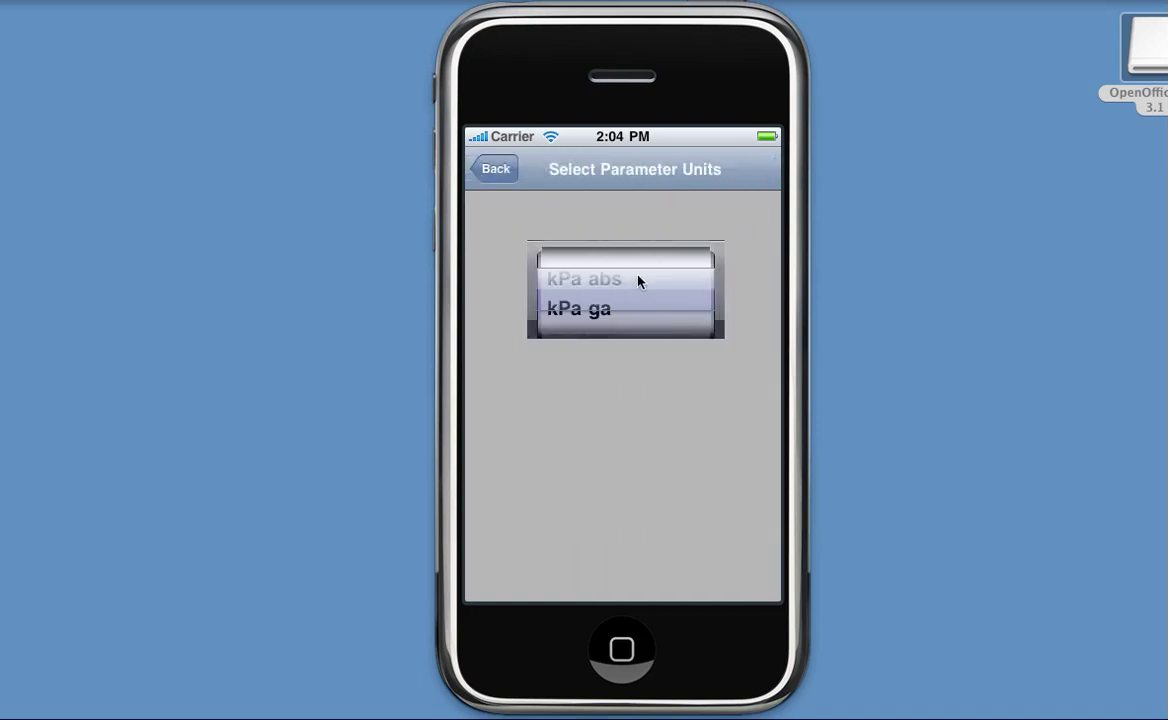
drag(640, 282, 634, 261)
click(510, 186)
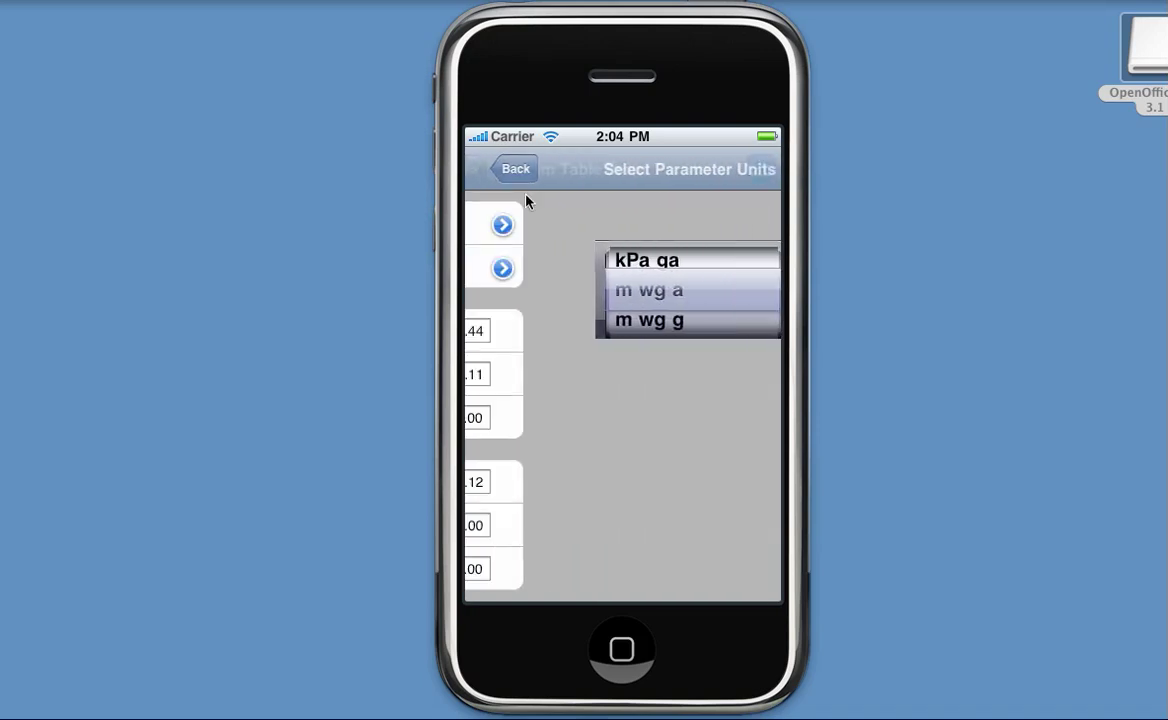
click(751, 268)
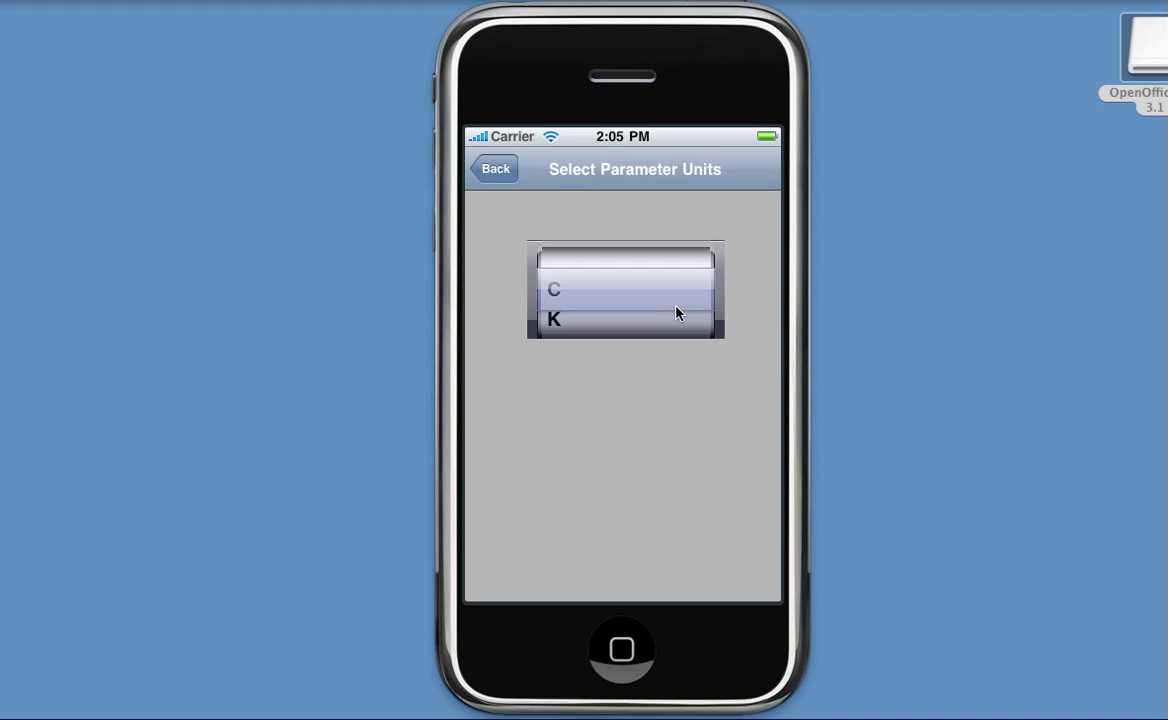
drag(676, 313, 673, 255)
click(494, 168)
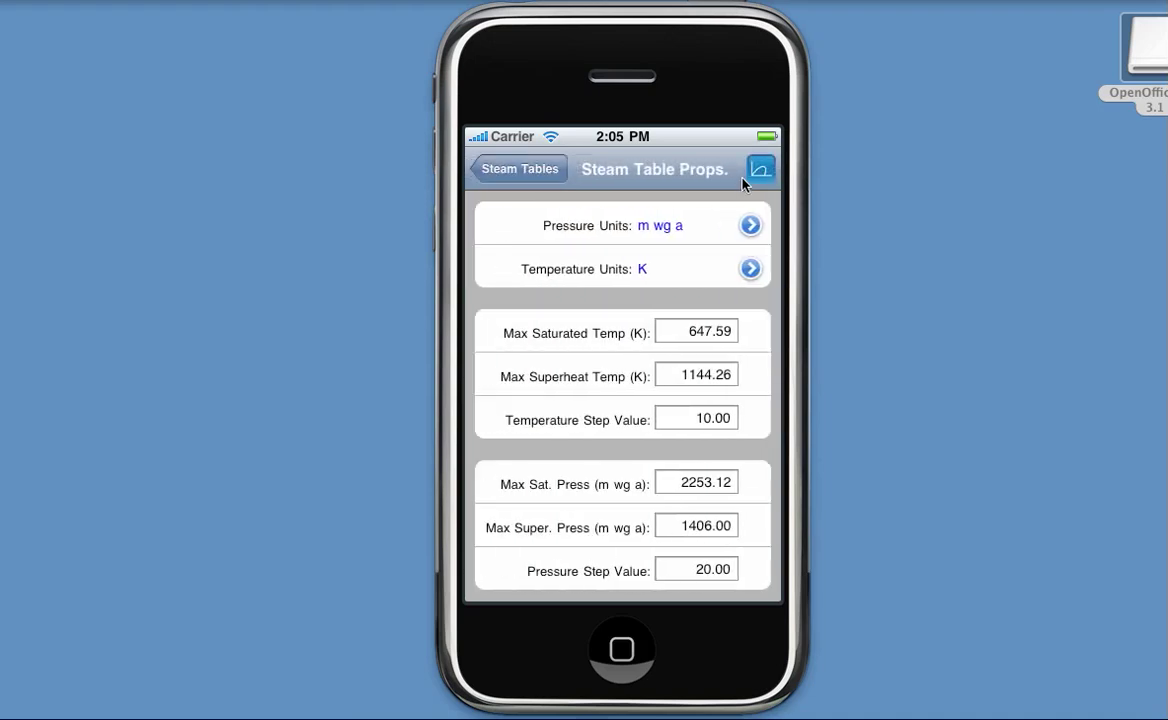
click(760, 170)
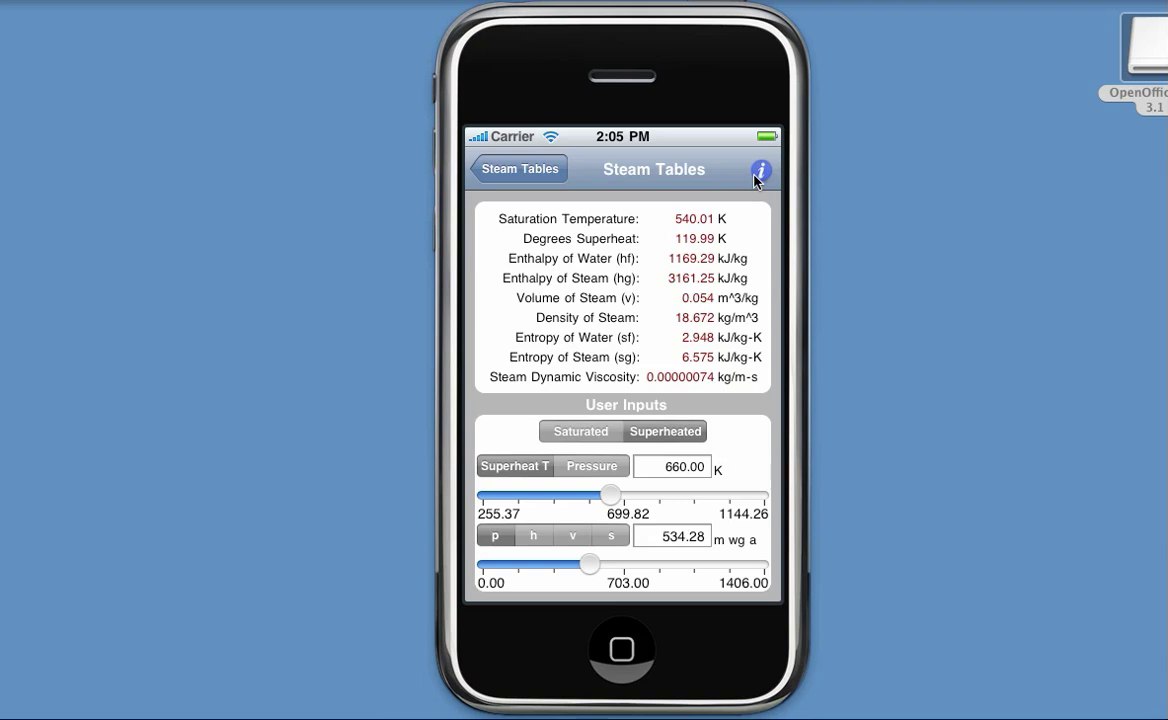
click(530, 176)
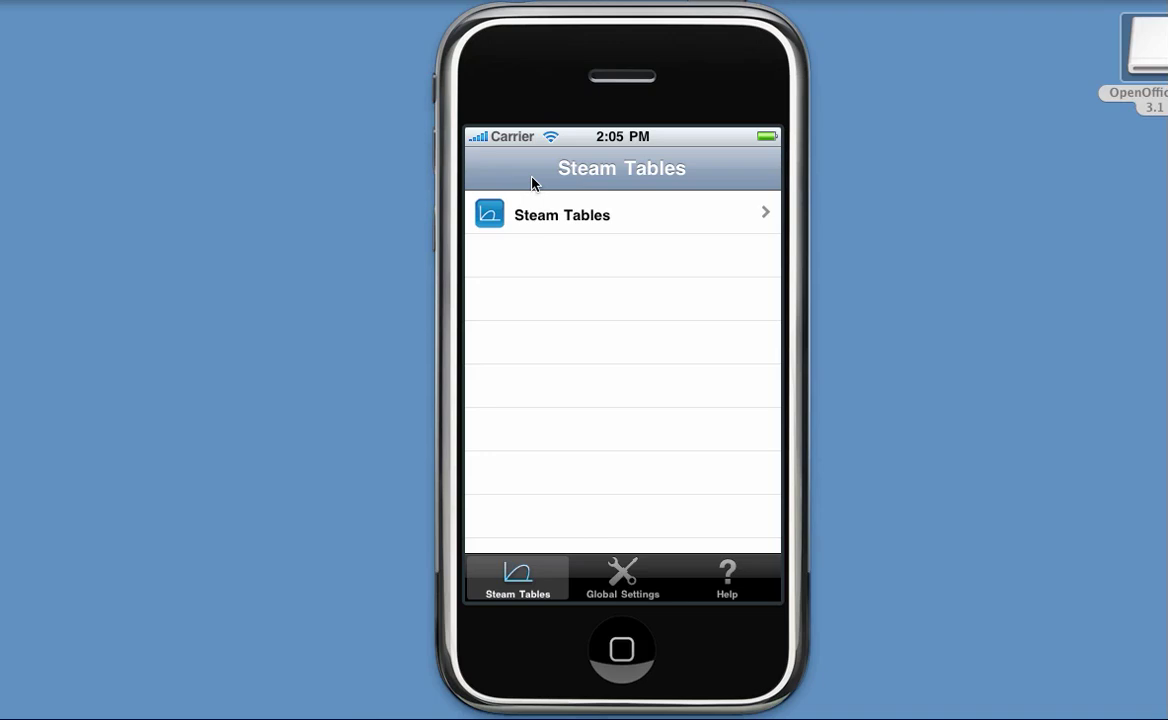
- Reopen and leave the Steam Tables calculator, then bring up Global Settings showing Metric units
click(555, 218)
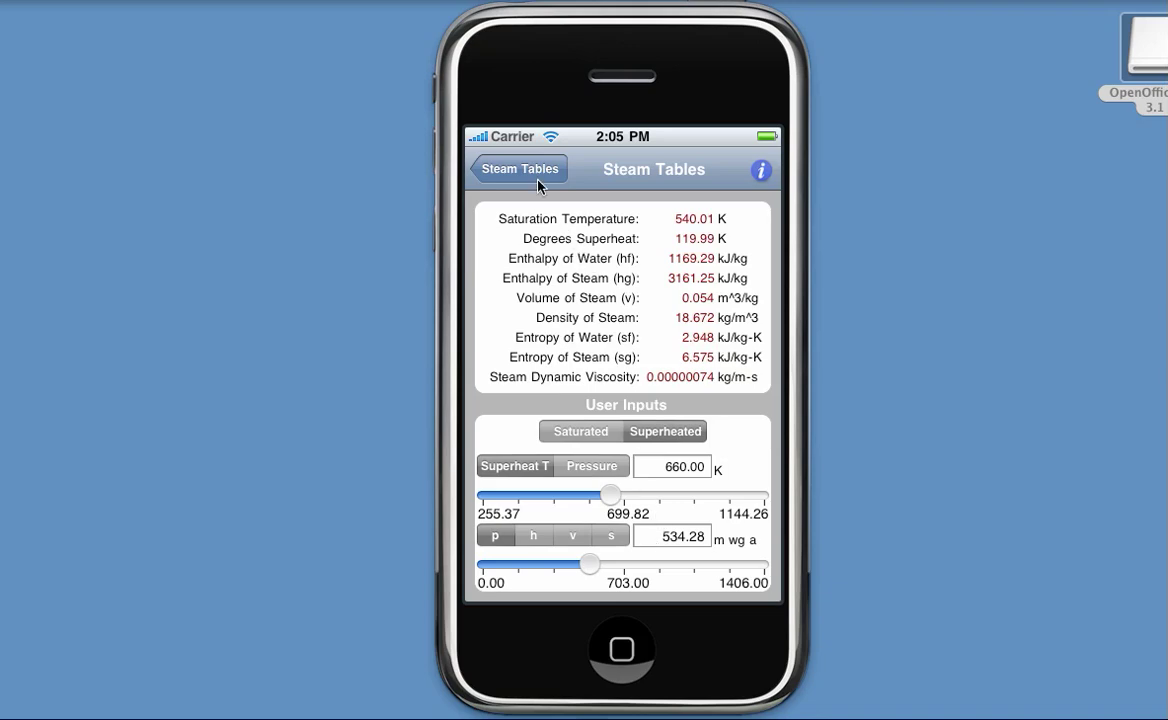
click(492, 170)
click(622, 578)
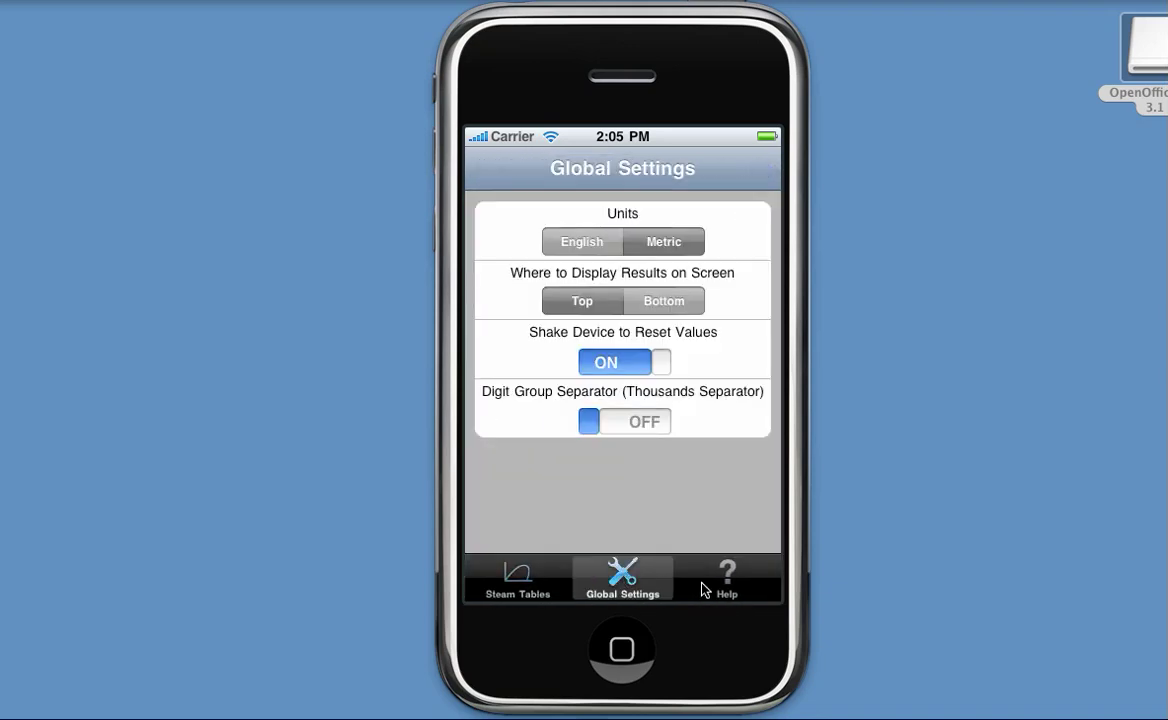
- Read down through the Help text and return to its 'Steam Tables' title and three-tab overview
click(707, 586)
drag(640, 464, 683, 316)
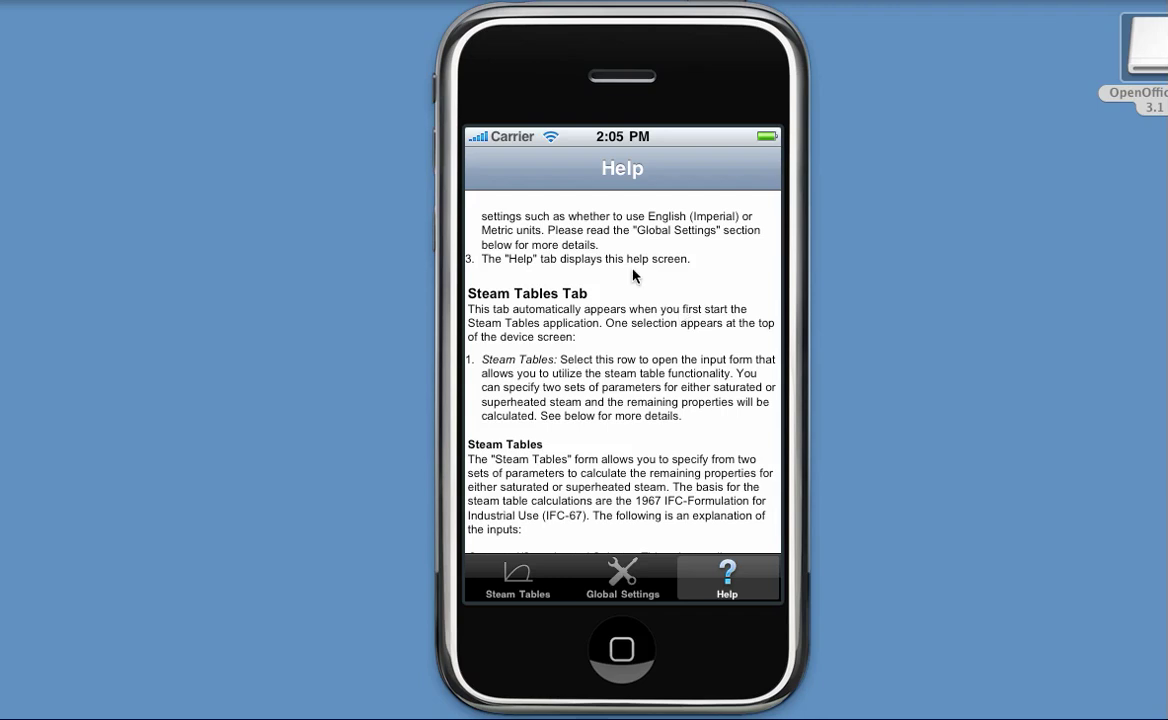
drag(577, 244, 699, 475)
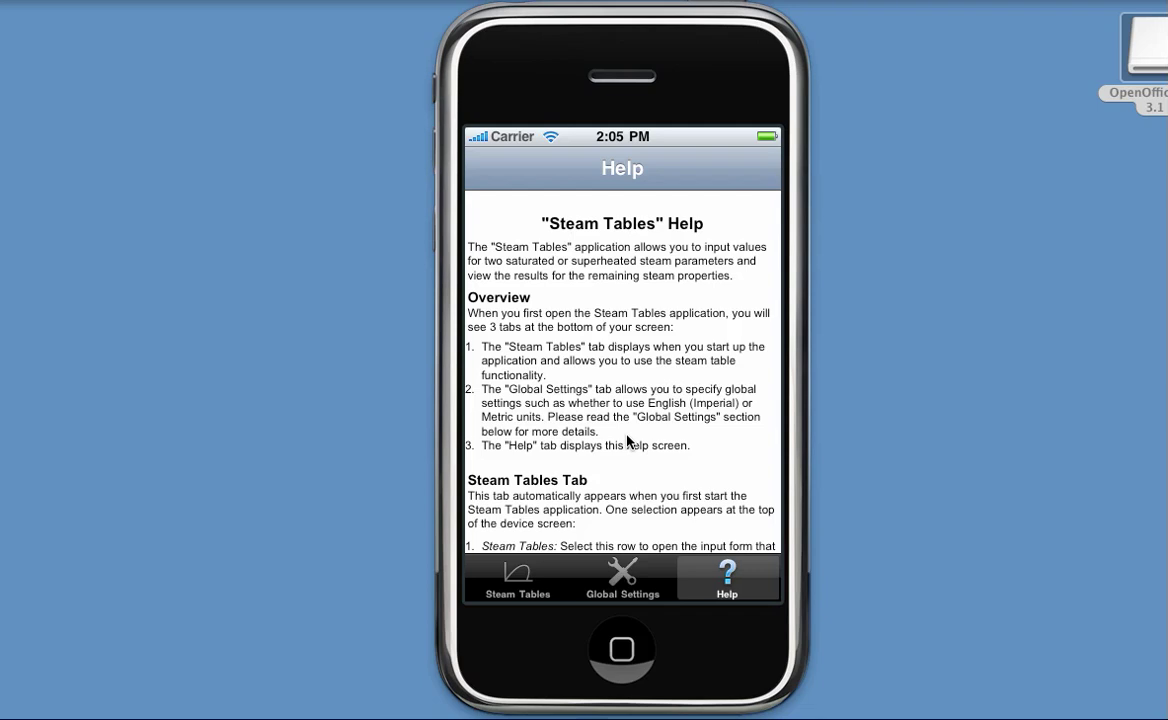
click(864, 4)
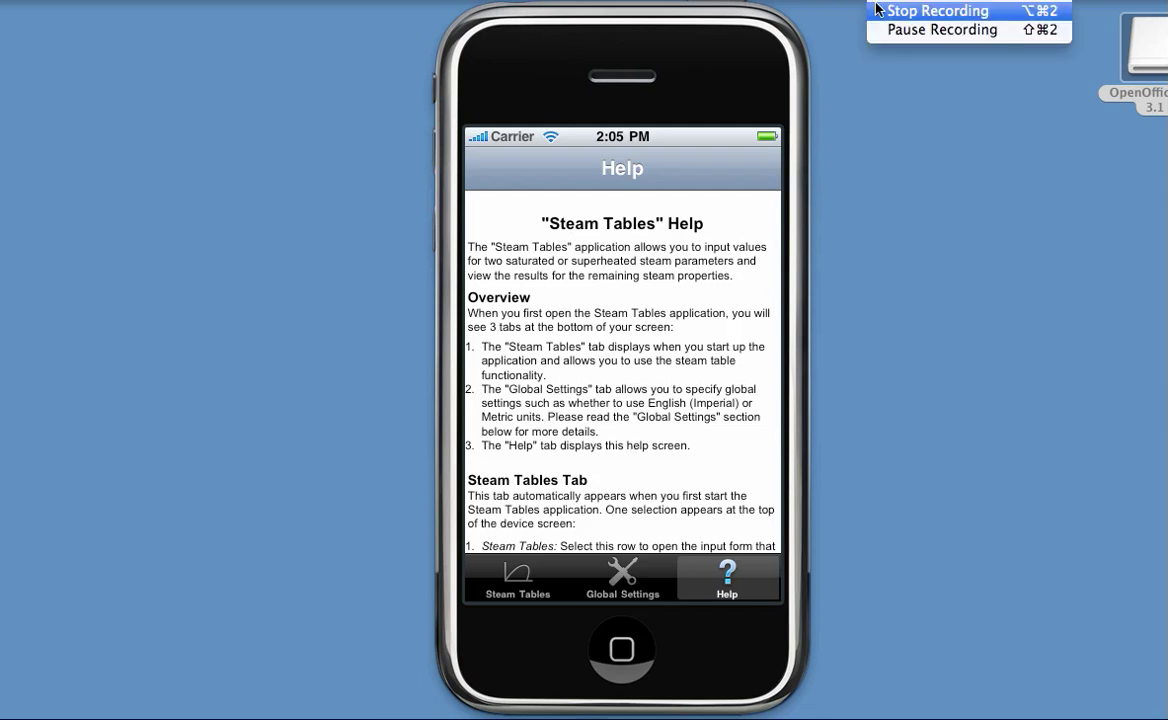